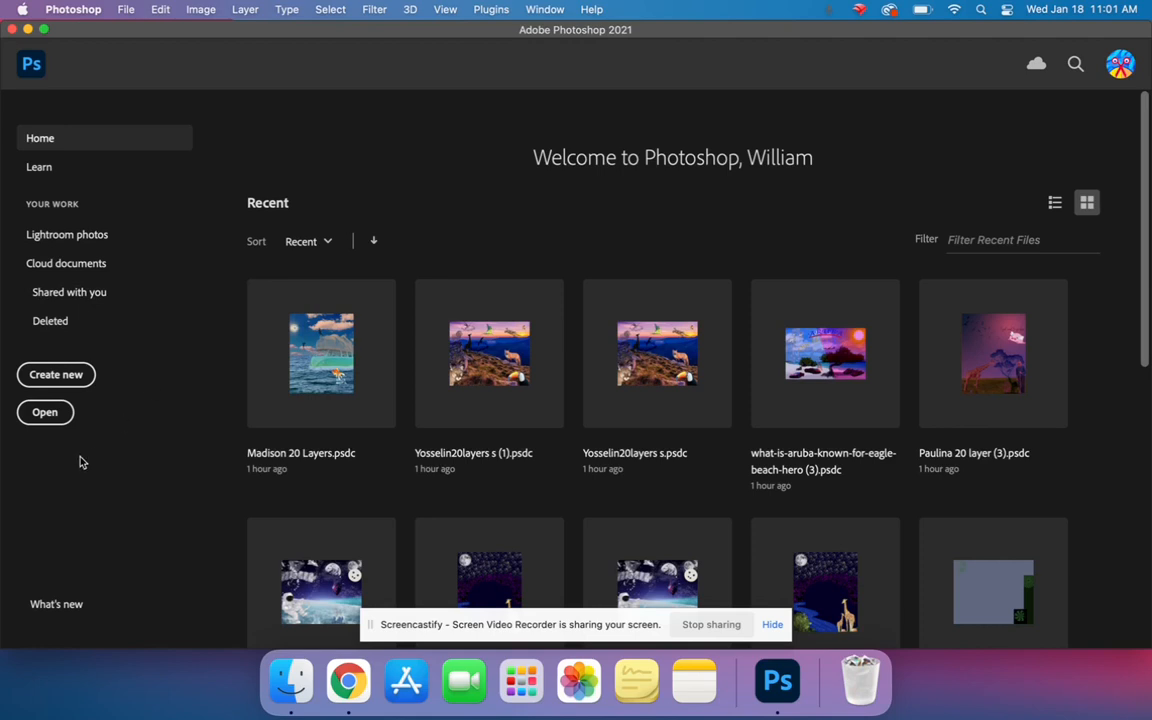
Open the image pexels-photo-1.jpg from the Downloads folder
{"action": "left_click", "coordinate": [48, 413]}
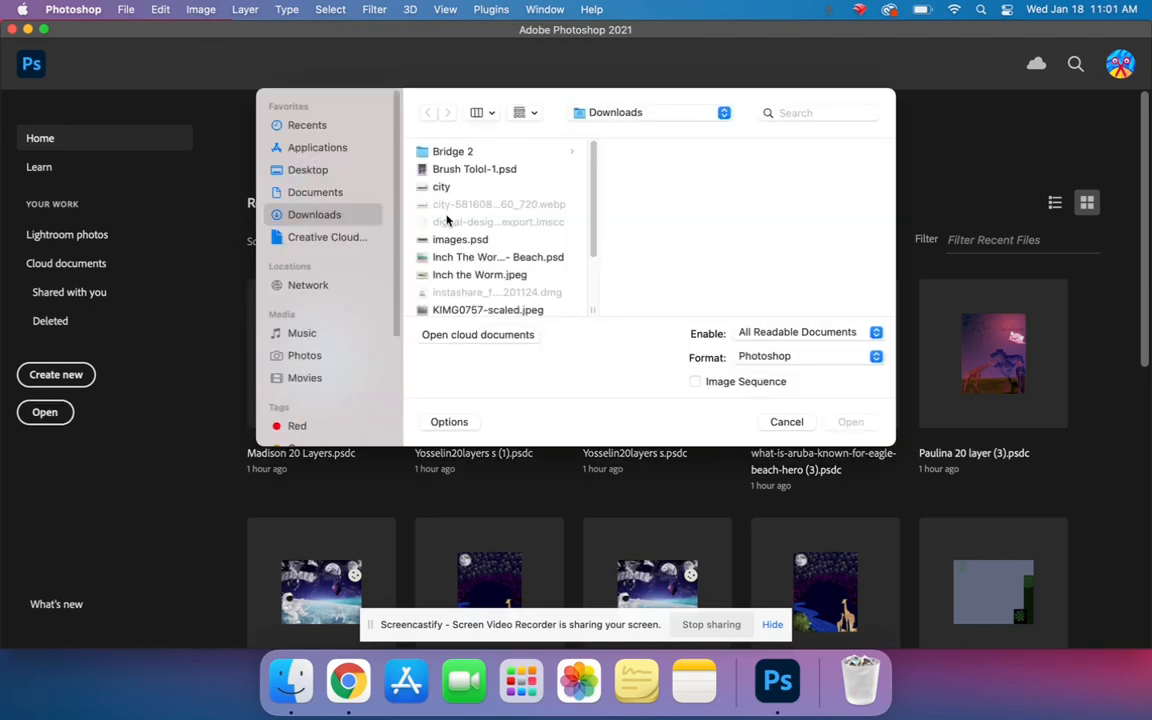
{"action": "scroll", "coordinate": [471, 240], "scroll_direction": "down", "scroll_amount": 5}
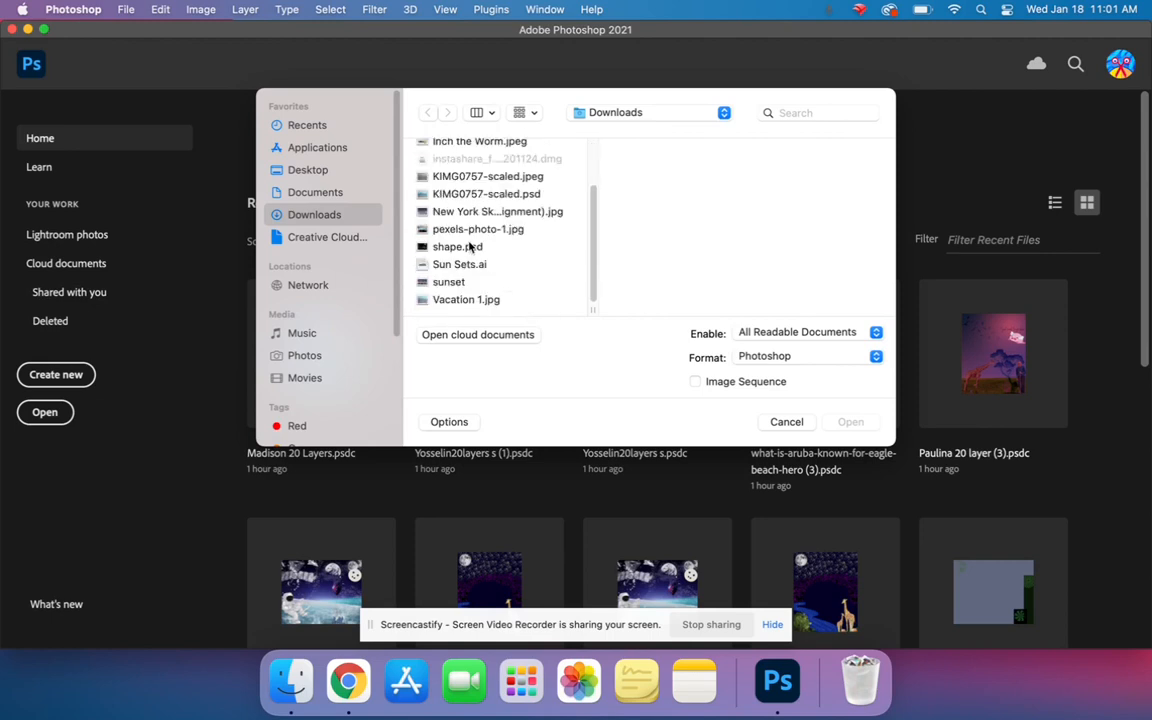
{"action": "left_click", "coordinate": [466, 231]}
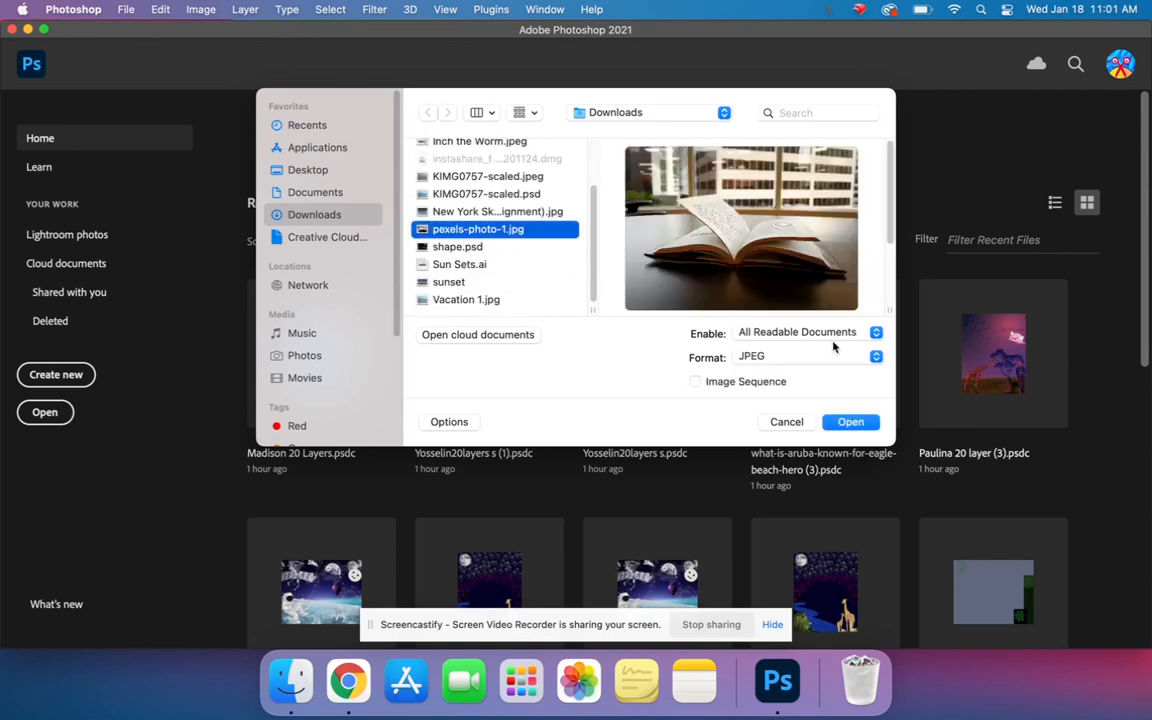
{"action": "left_click", "coordinate": [852, 422]}
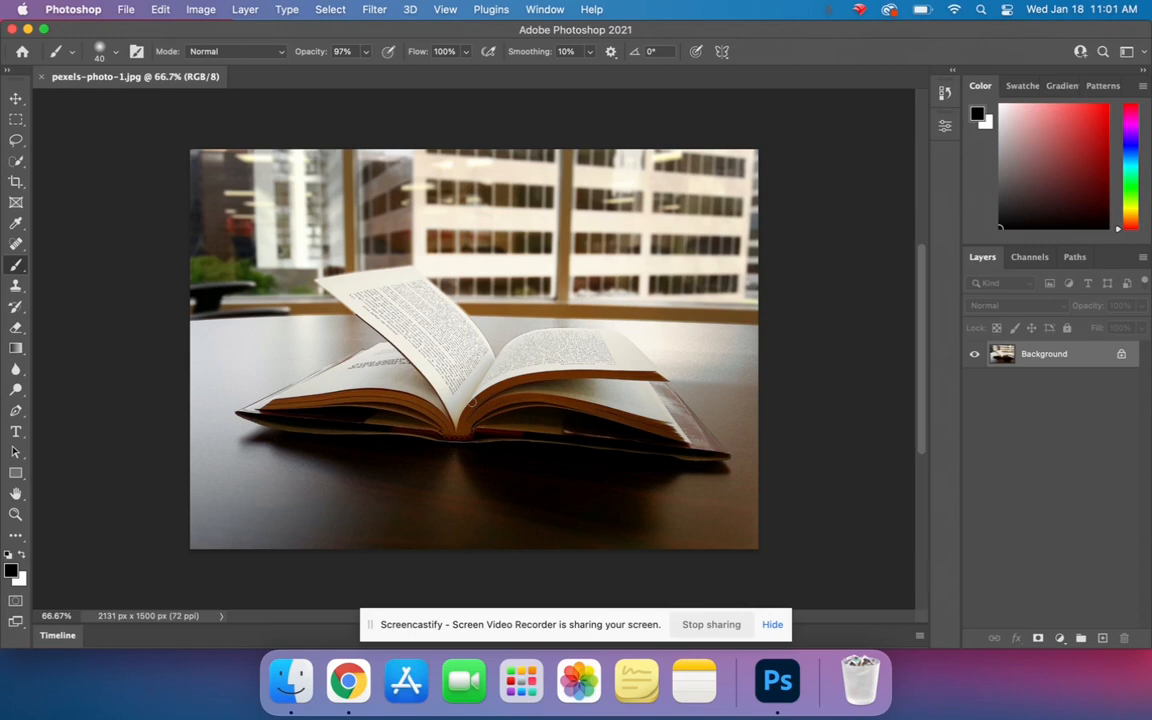
Try to outline the book's pages with the Polygonal Lasso tool and clear the selection
{"action": "key", "text": "l"}
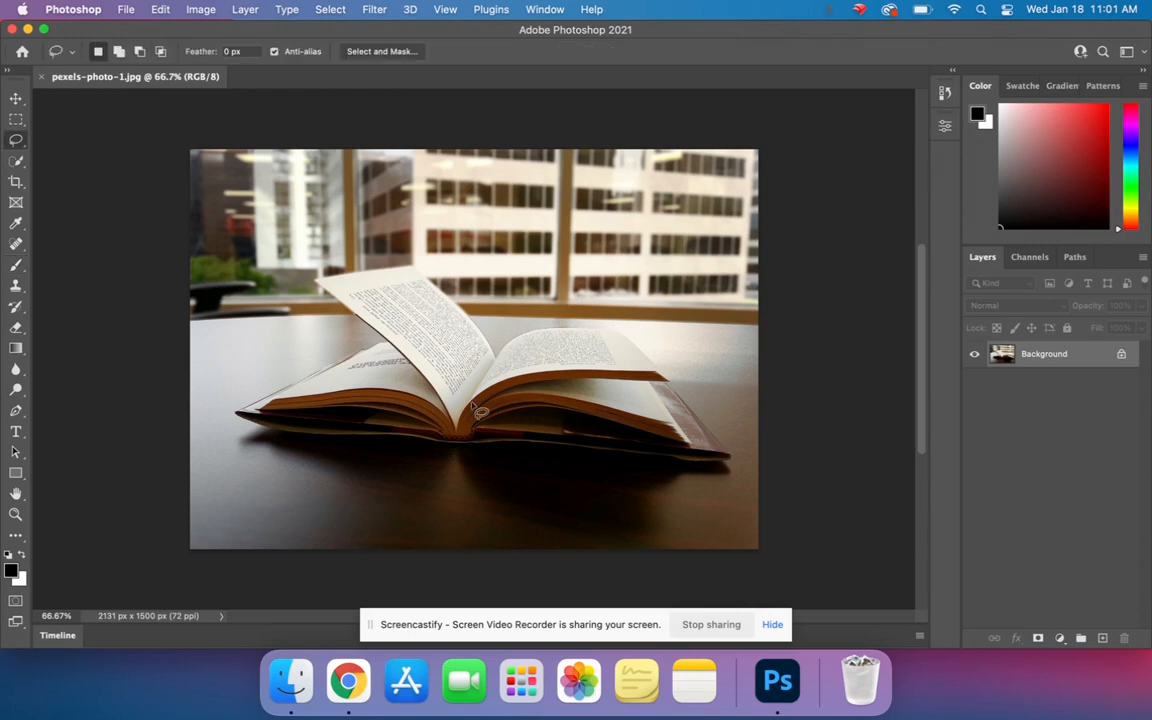
{"action": "left_click", "coordinate": [16, 140]}
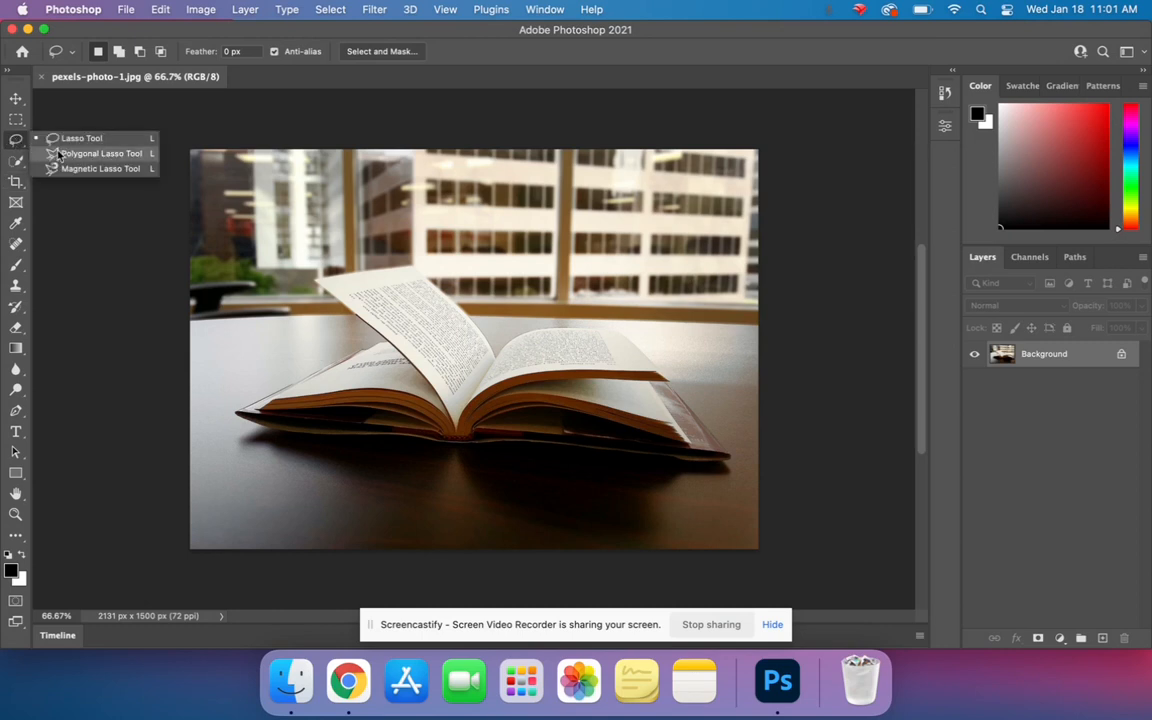
{"action": "left_click", "coordinate": [100, 168]}
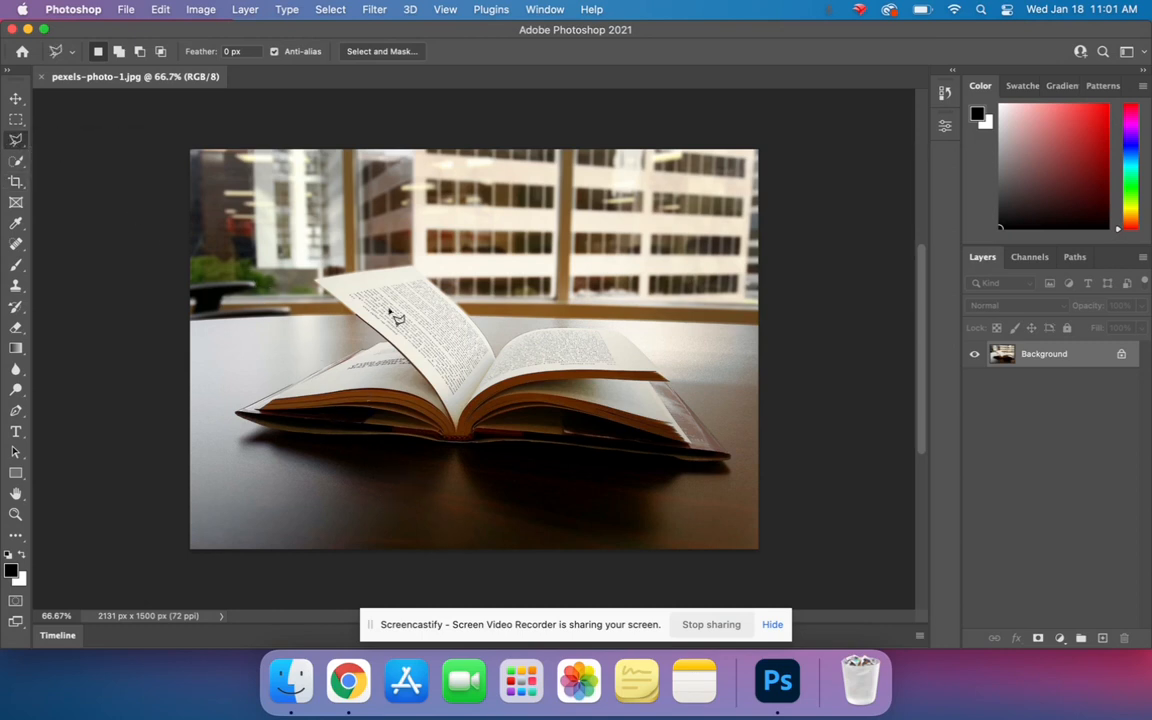
{"action": "left_click", "coordinate": [414, 266]}
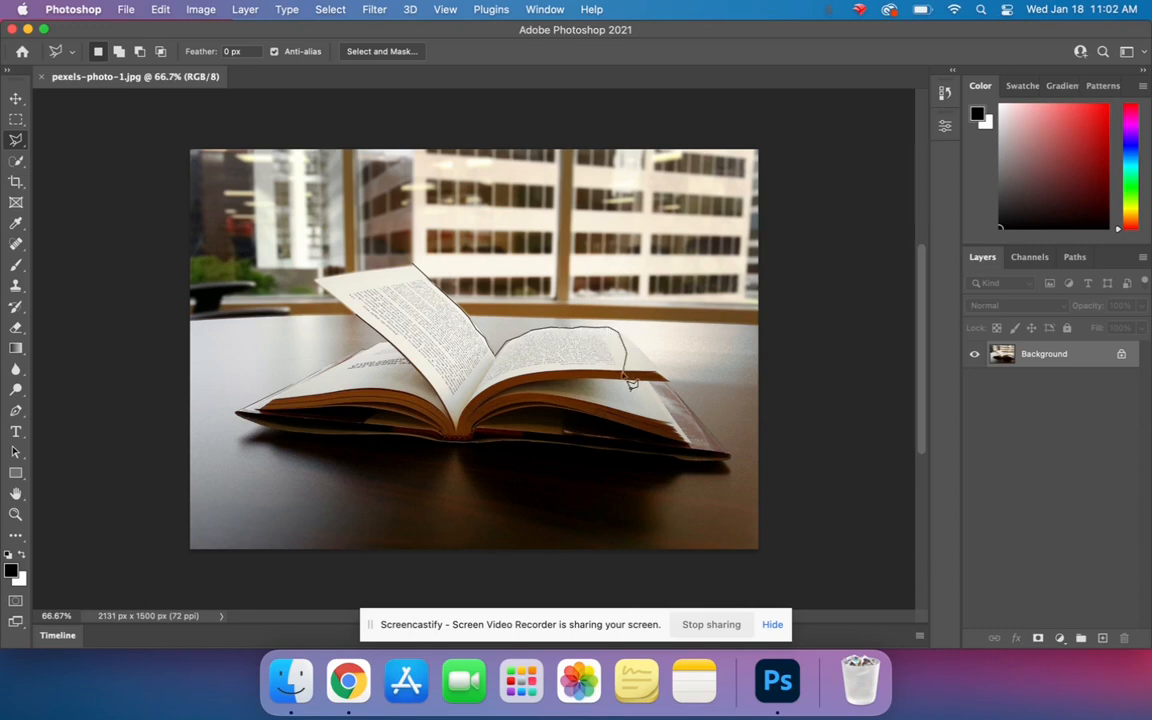
{"action": "double_click", "coordinate": [590, 372]}
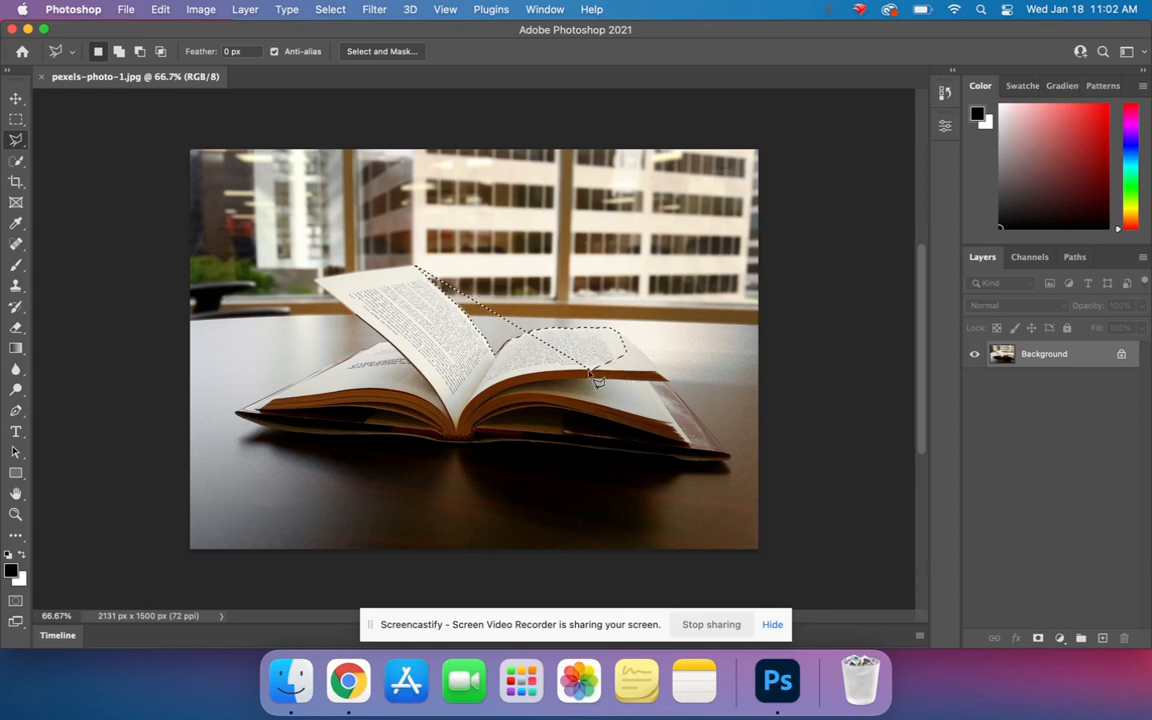
{"action": "key", "text": "super+d"}
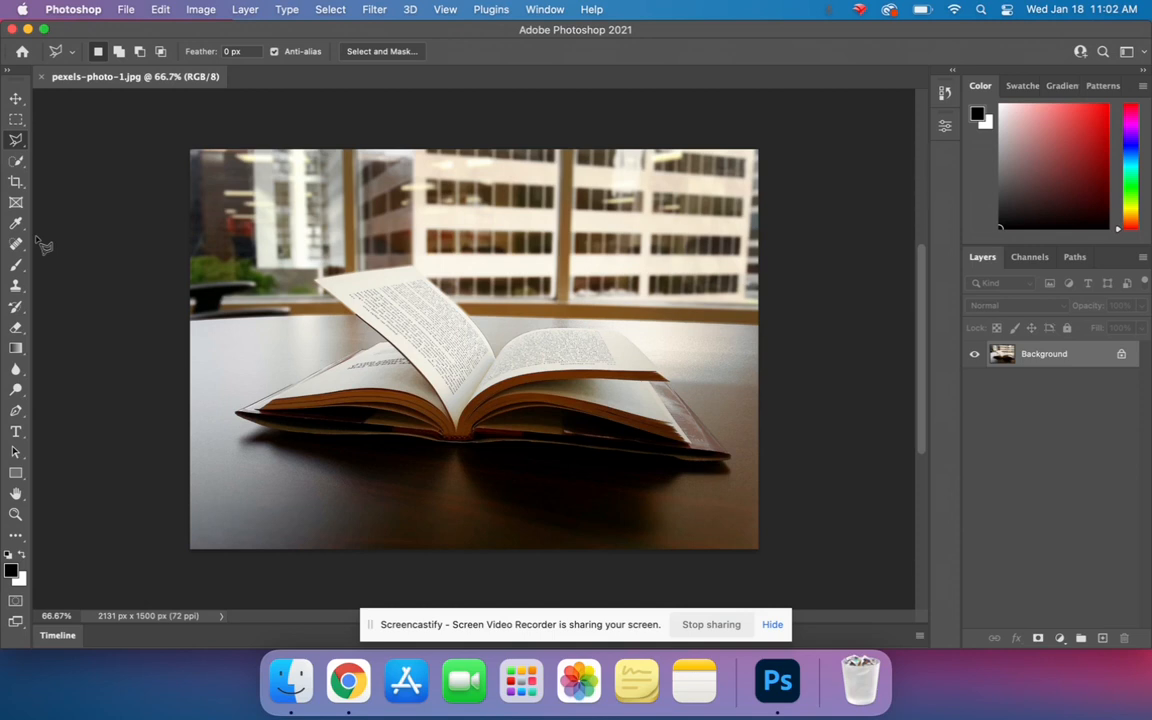
Set the Pen tool to Shape mode with no fill
{"action": "key", "text": "p"}
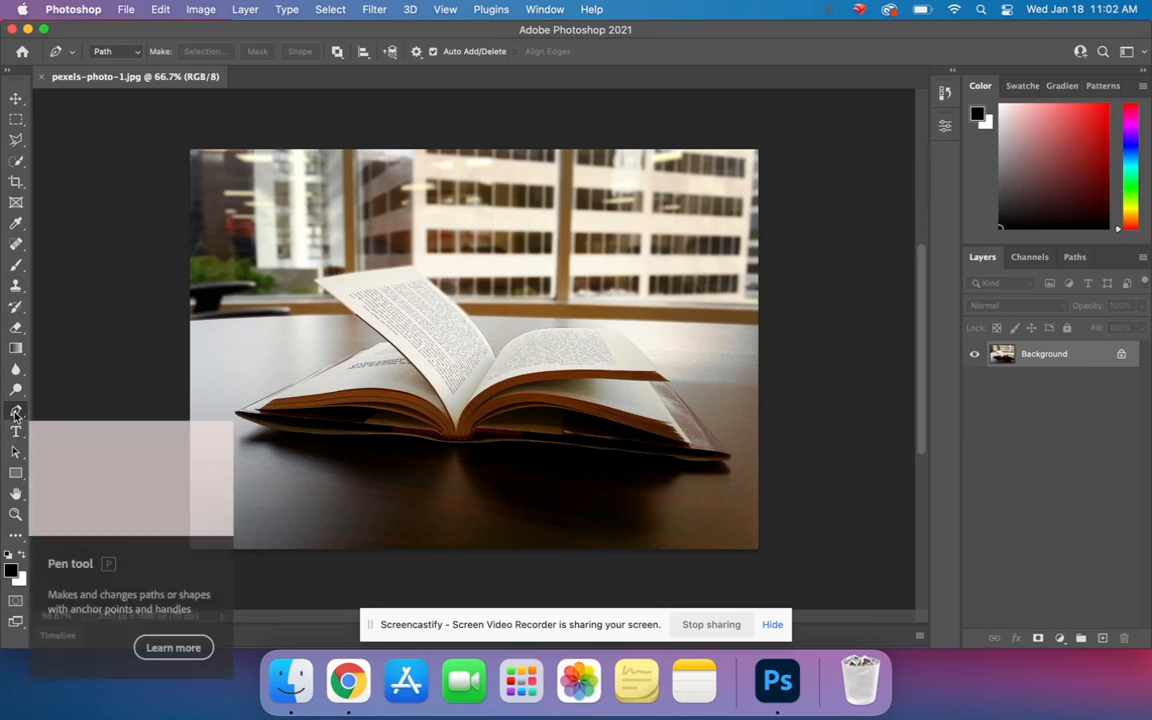
{"action": "left_click", "coordinate": [125, 52]}
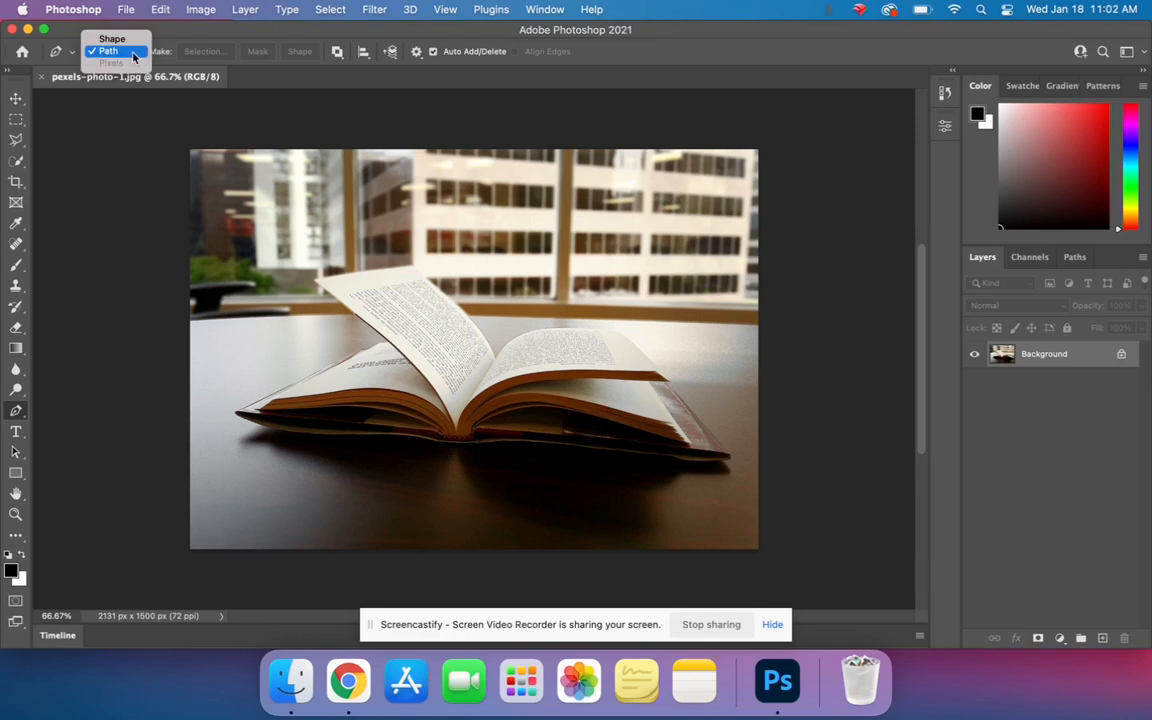
{"action": "left_click", "coordinate": [120, 40]}
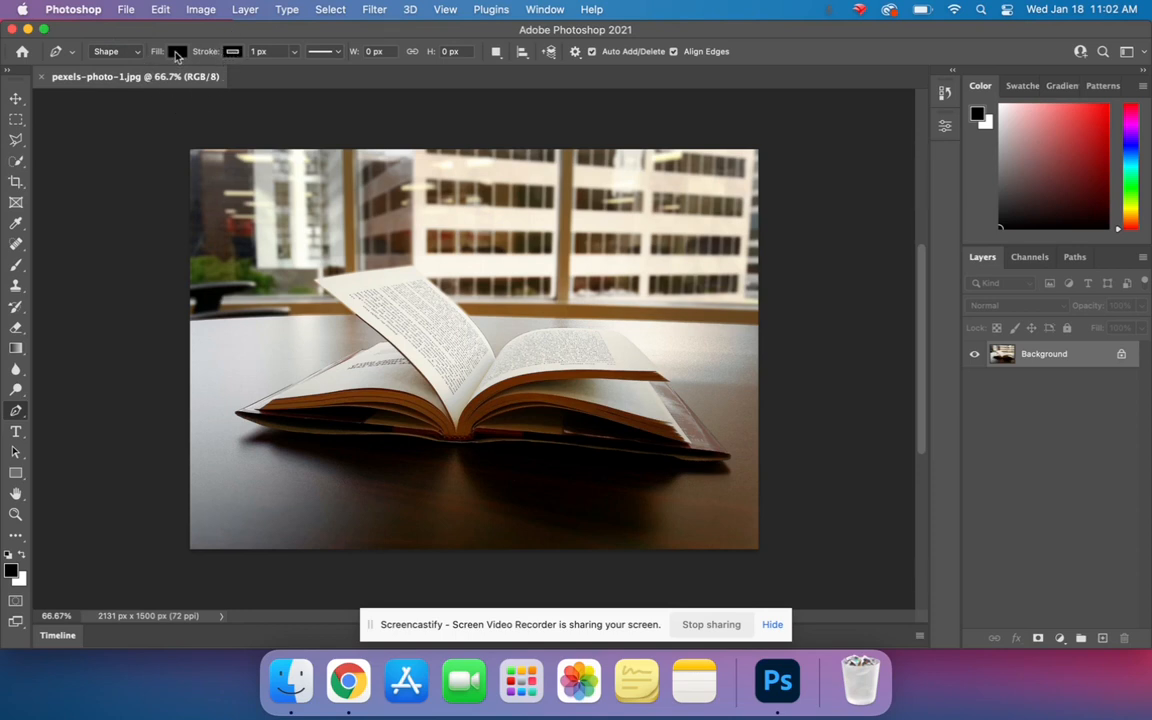
{"action": "left_click", "coordinate": [172, 51]}
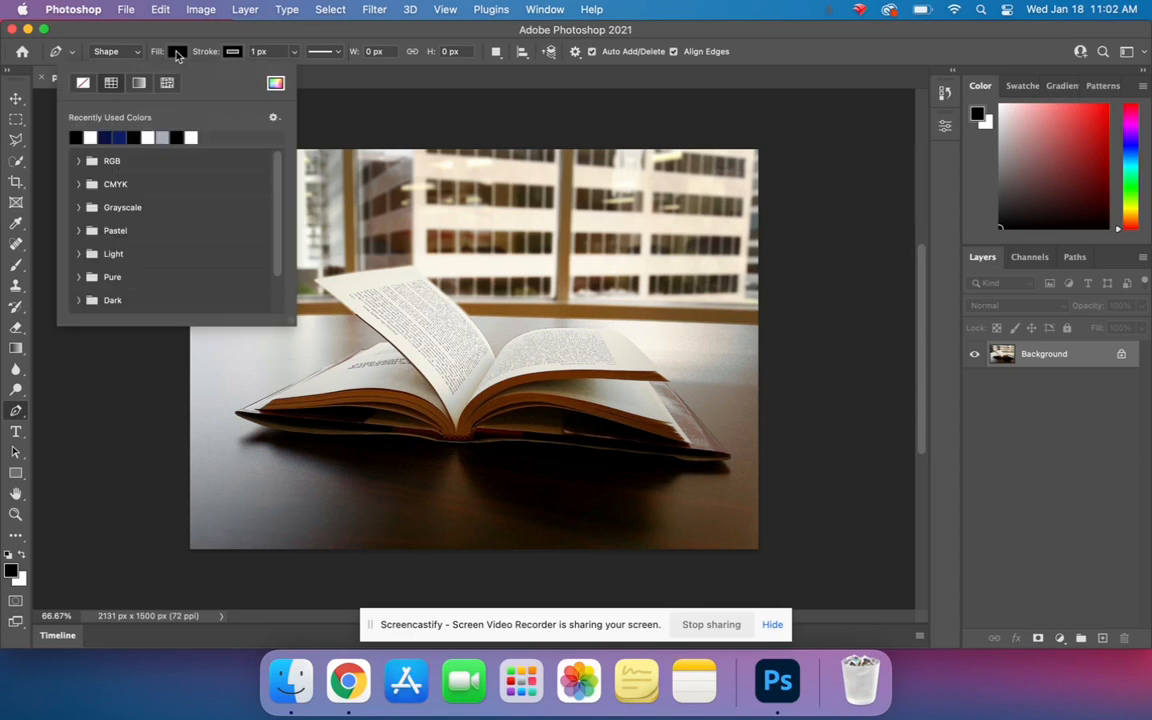
{"action": "left_click", "coordinate": [84, 84]}
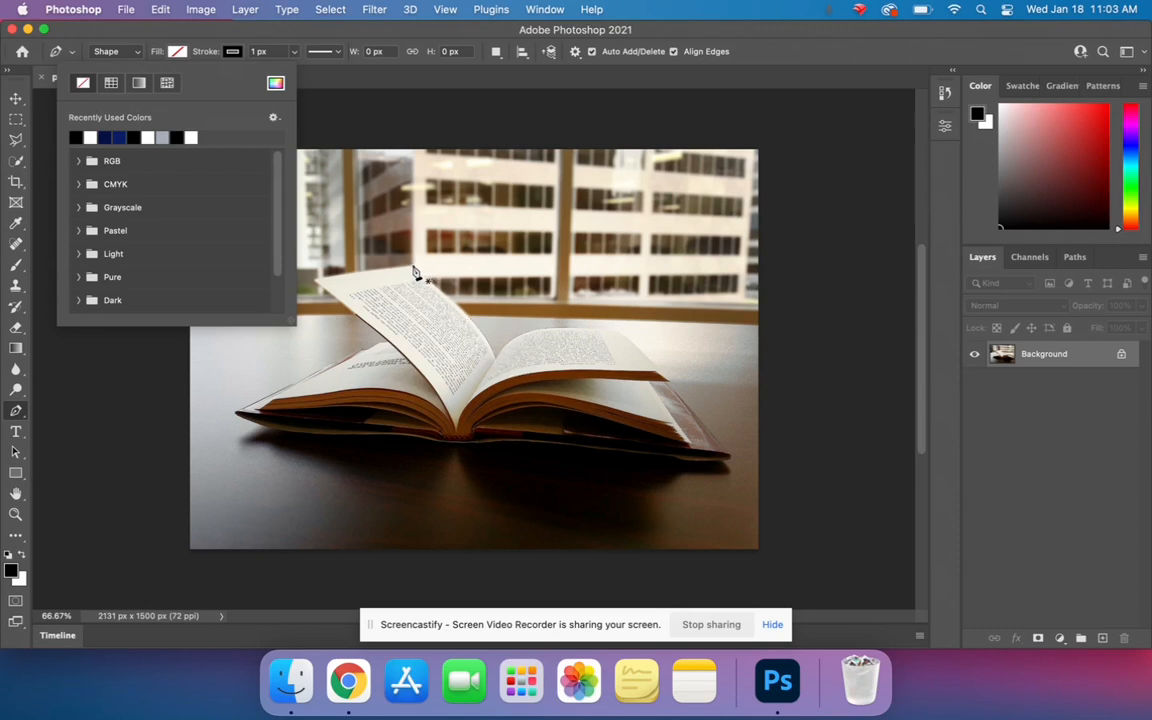
{"action": "left_click", "coordinate": [469, 84]}
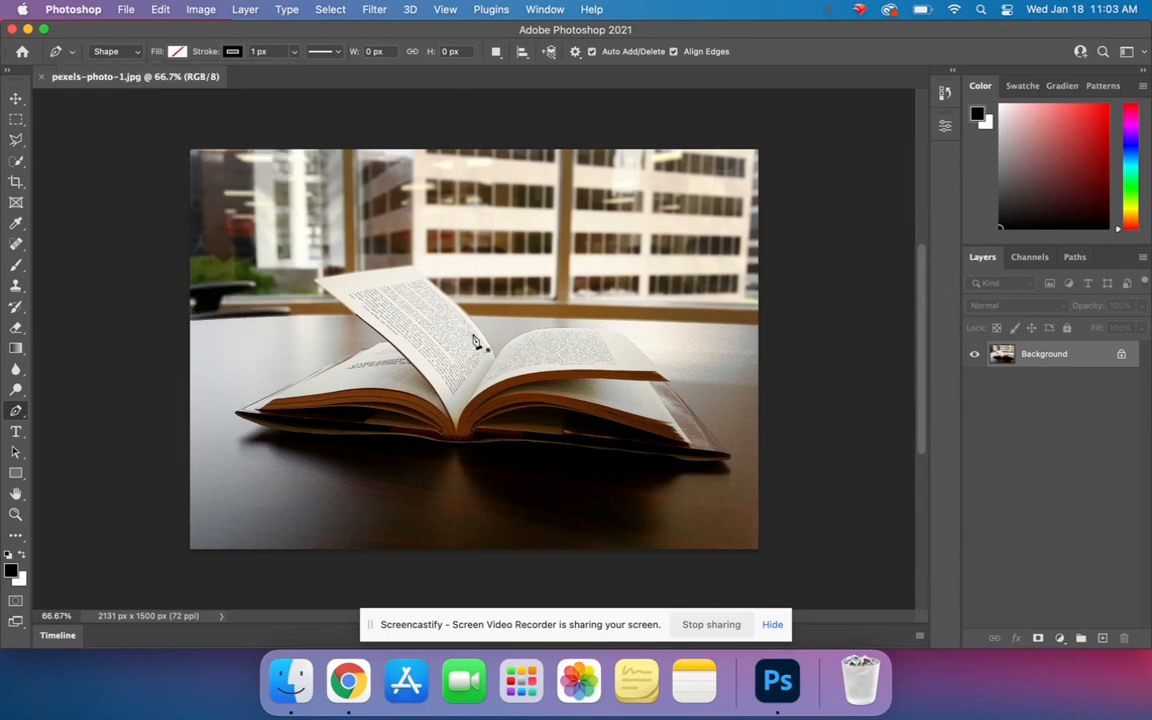
Start a pen path at the raised page's upper outer corner, with direction handles angled along the page edge
{"action": "key", "text": "super+plus"}
{"action": "key", "text": "super+plus"}
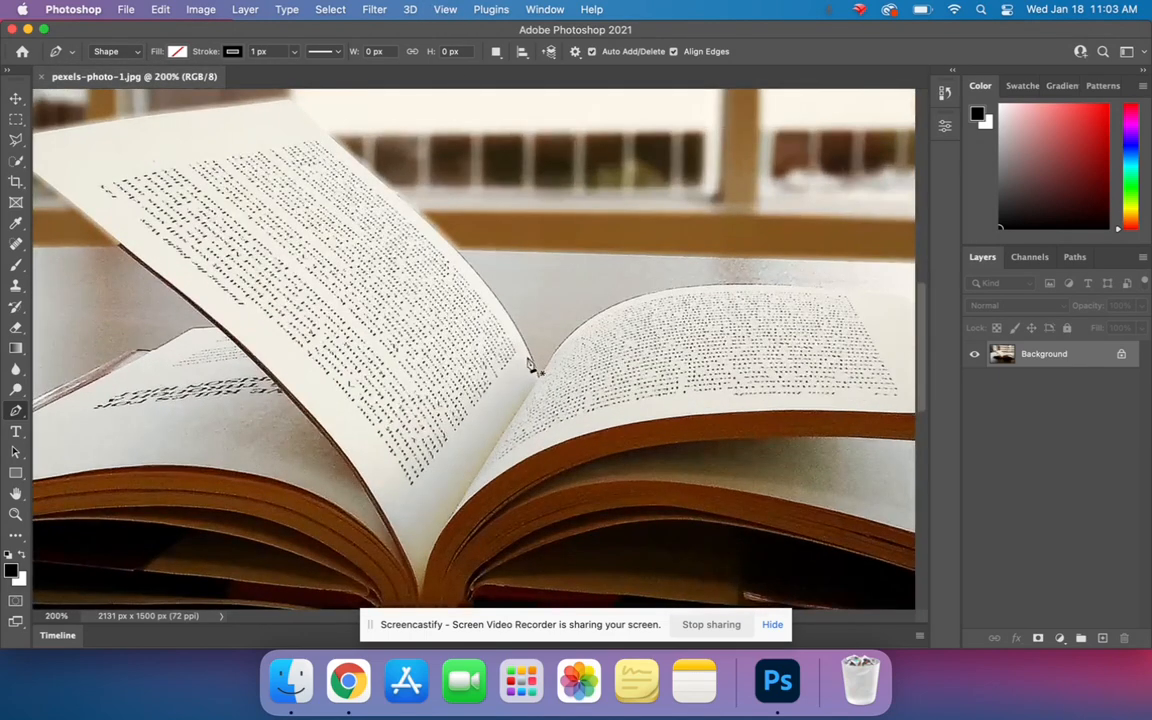
{"action": "scroll", "coordinate": [478, 330], "scroll_direction": "up", "scroll_amount": 2}
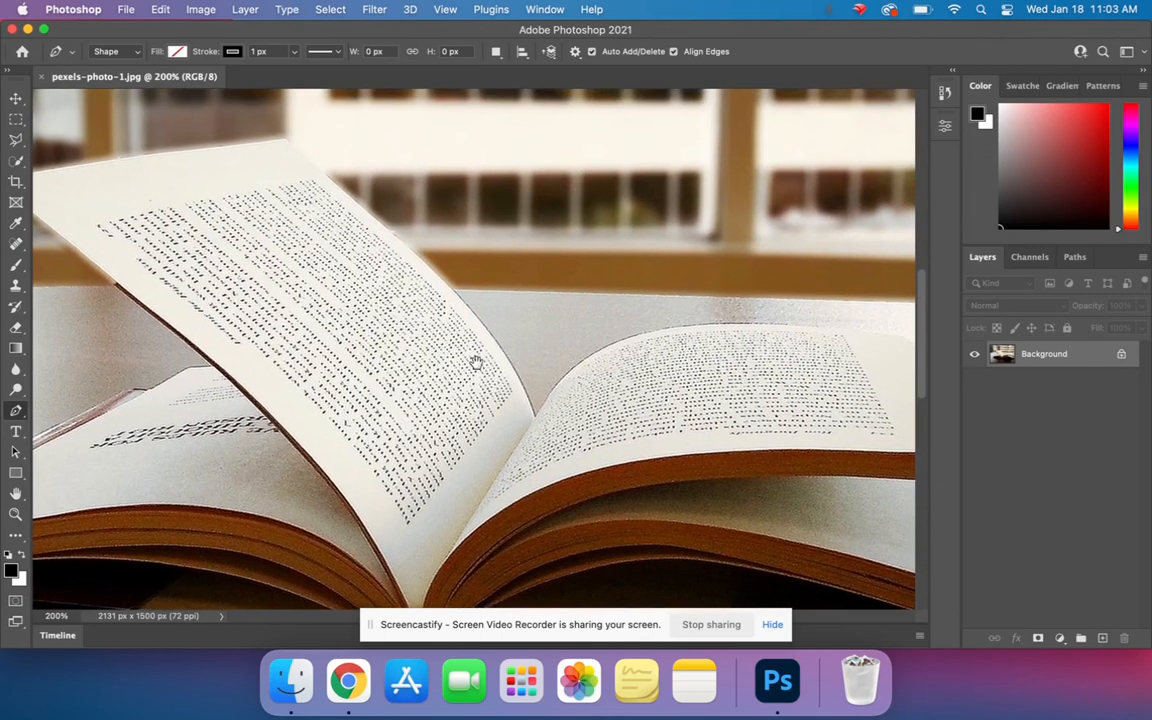
{"action": "key", "text": "super+minus"}
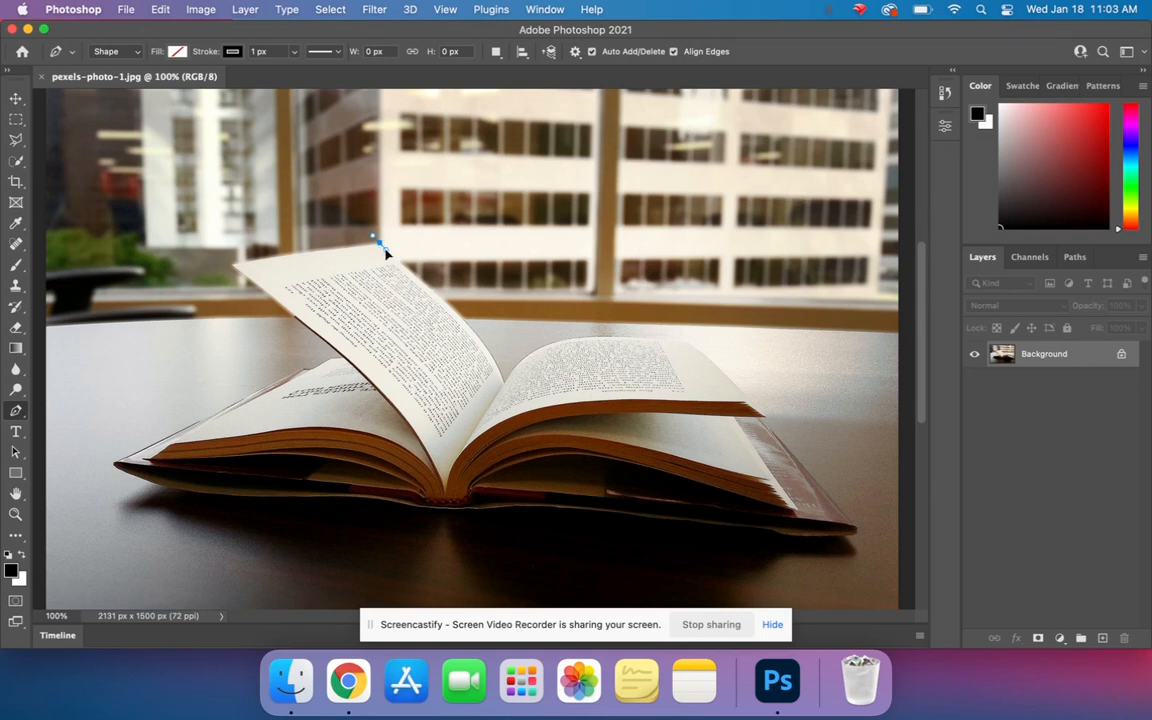
{"action": "left_click_drag", "start_coordinate": [388, 261], "coordinate": [427, 266]}
{"action": "left_click_drag", "start_coordinate": [407, 265], "coordinate": [386, 244]}
{"action": "left_click_drag", "start_coordinate": [409, 261], "coordinate": [364, 215]}
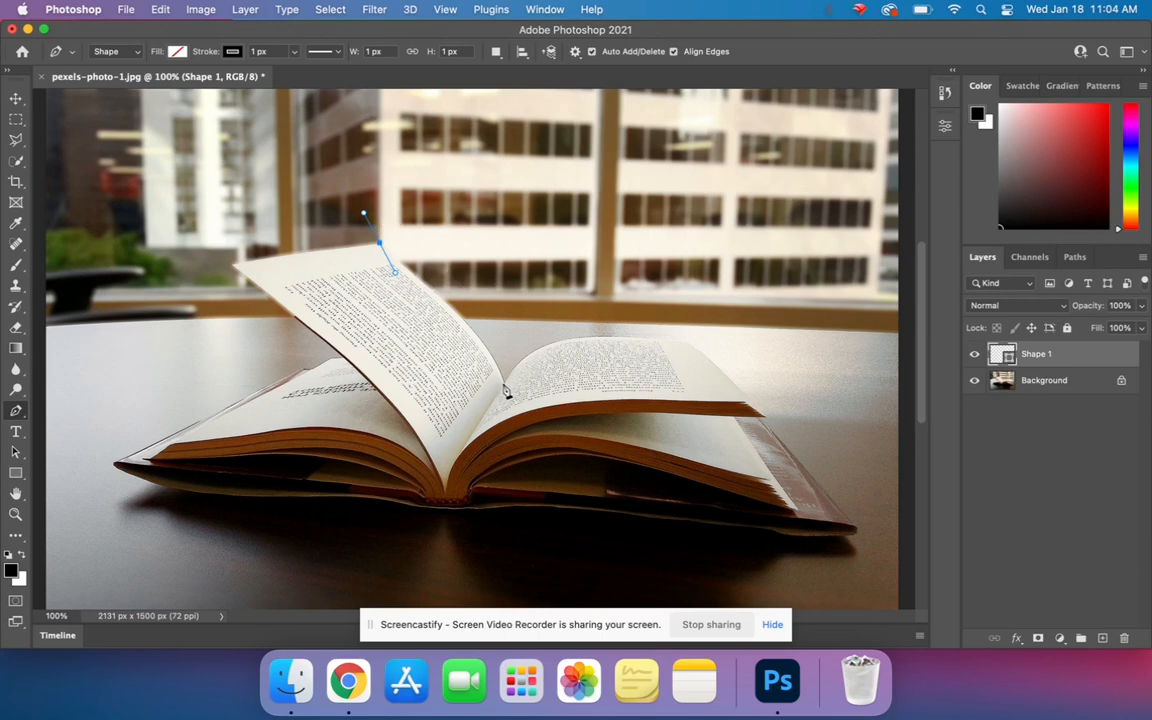
Add a curved segment down to where the two pages meet and adjust its handles to follow the raised page's edge
{"action": "left_click_drag", "start_coordinate": [503, 382], "coordinate": [524, 456]}
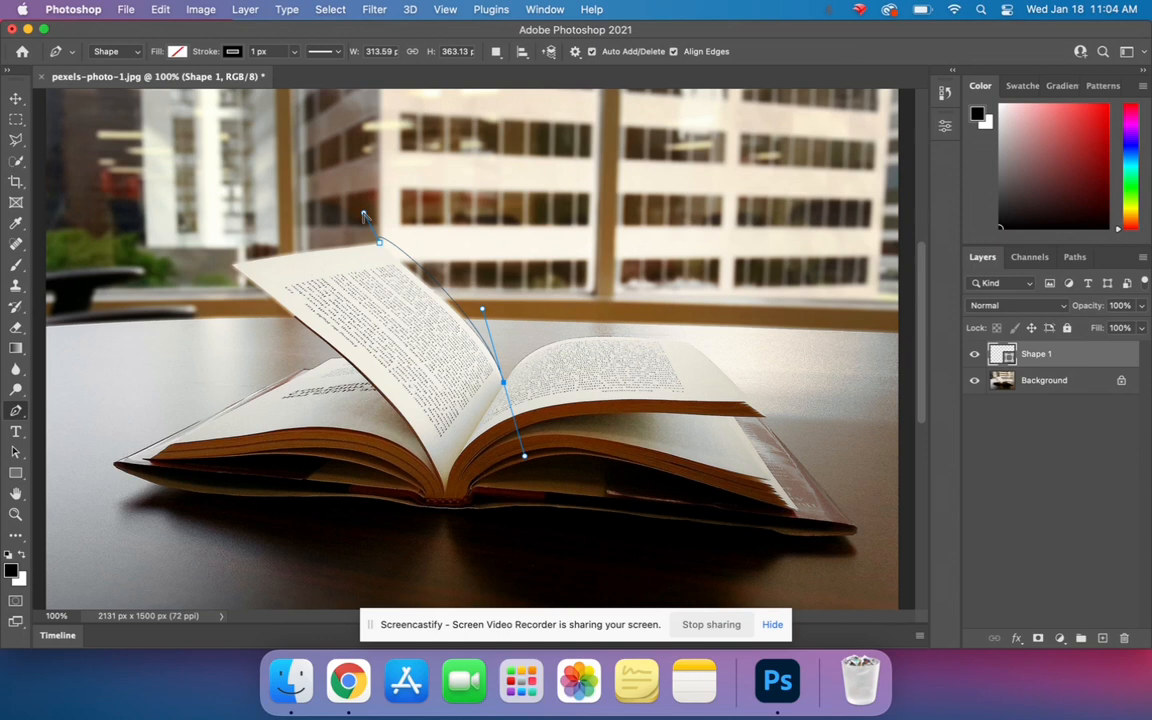
{"action": "left_click_drag", "start_coordinate": [368, 211], "coordinate": [406, 279]}
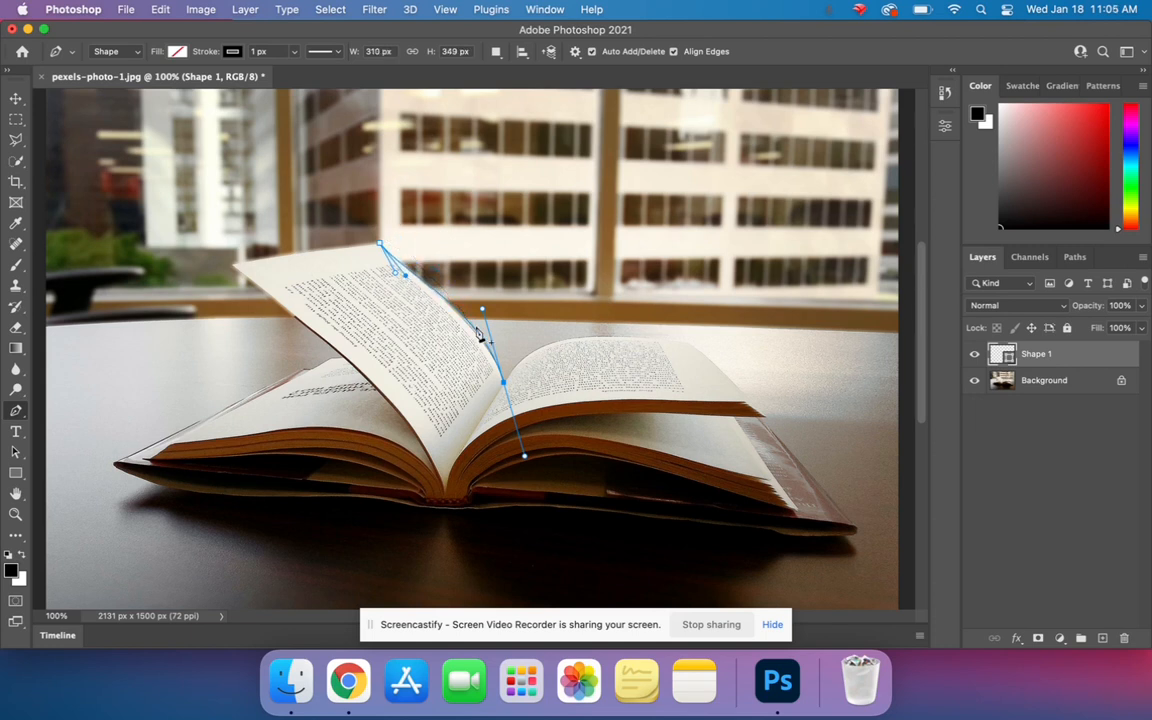
{"action": "left_click_drag", "start_coordinate": [483, 310], "coordinate": [481, 316]}
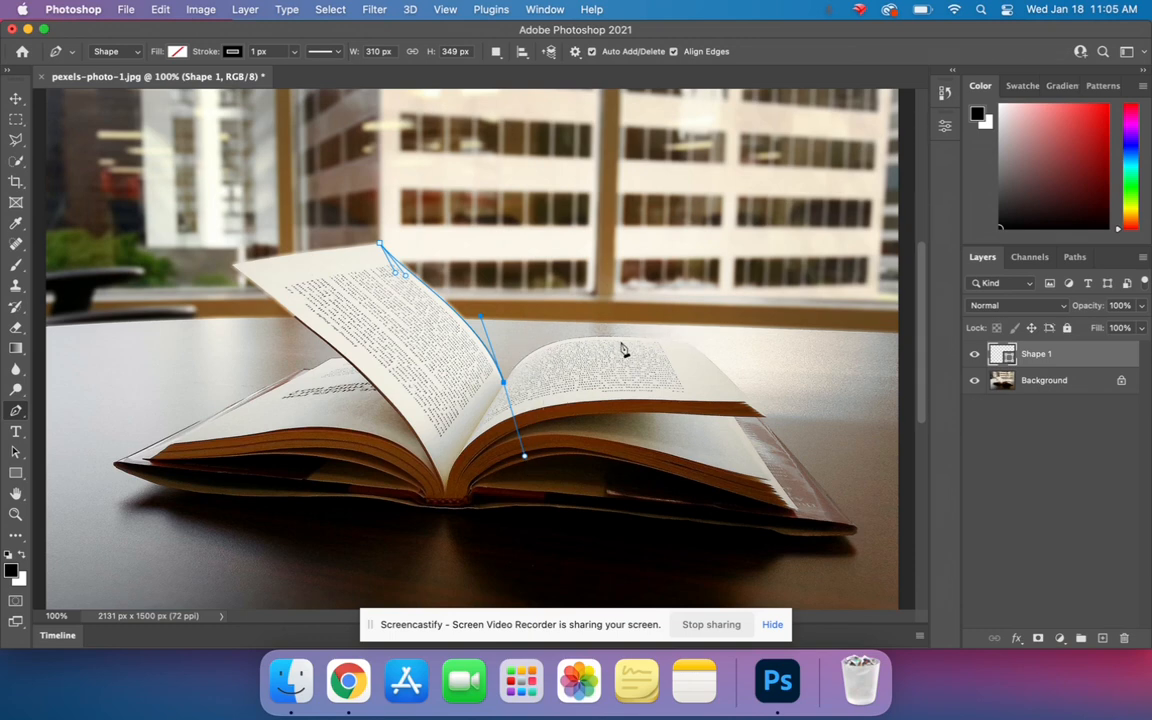
Redirect the outgoing handle at the page junction upward and extend the curve to the flat page's far upper corner
{"action": "left_click_drag", "start_coordinate": [687, 347], "coordinate": [710, 365]}
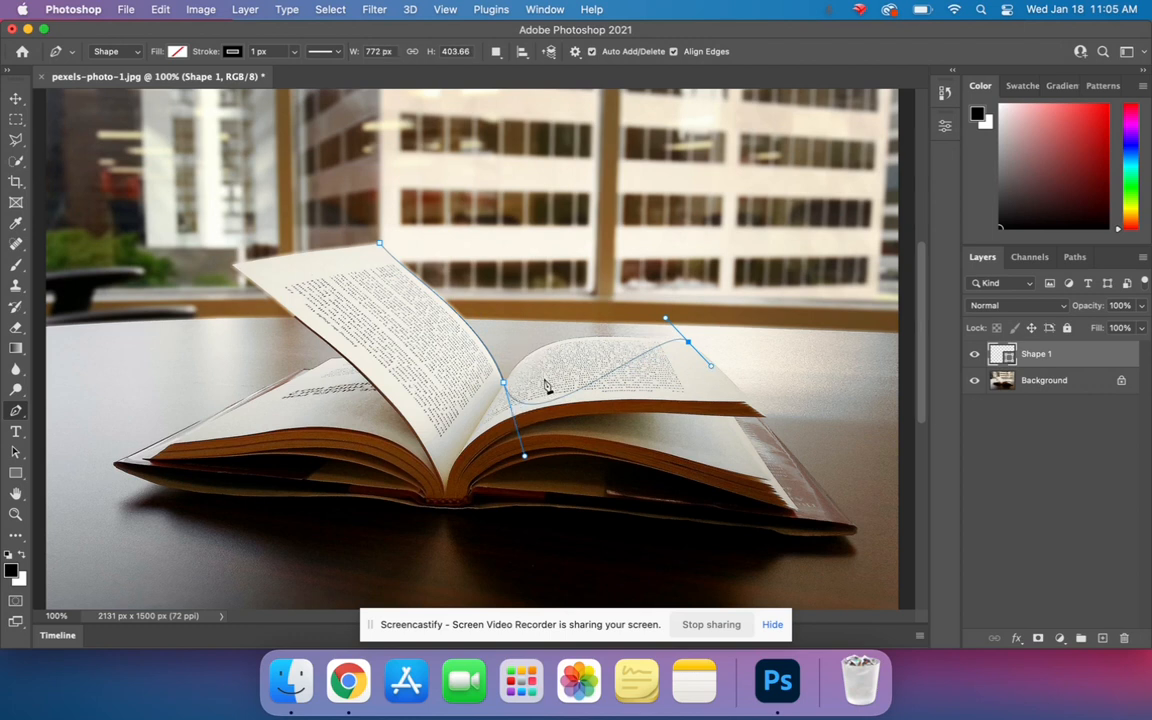
{"action": "key", "text": "super+z"}
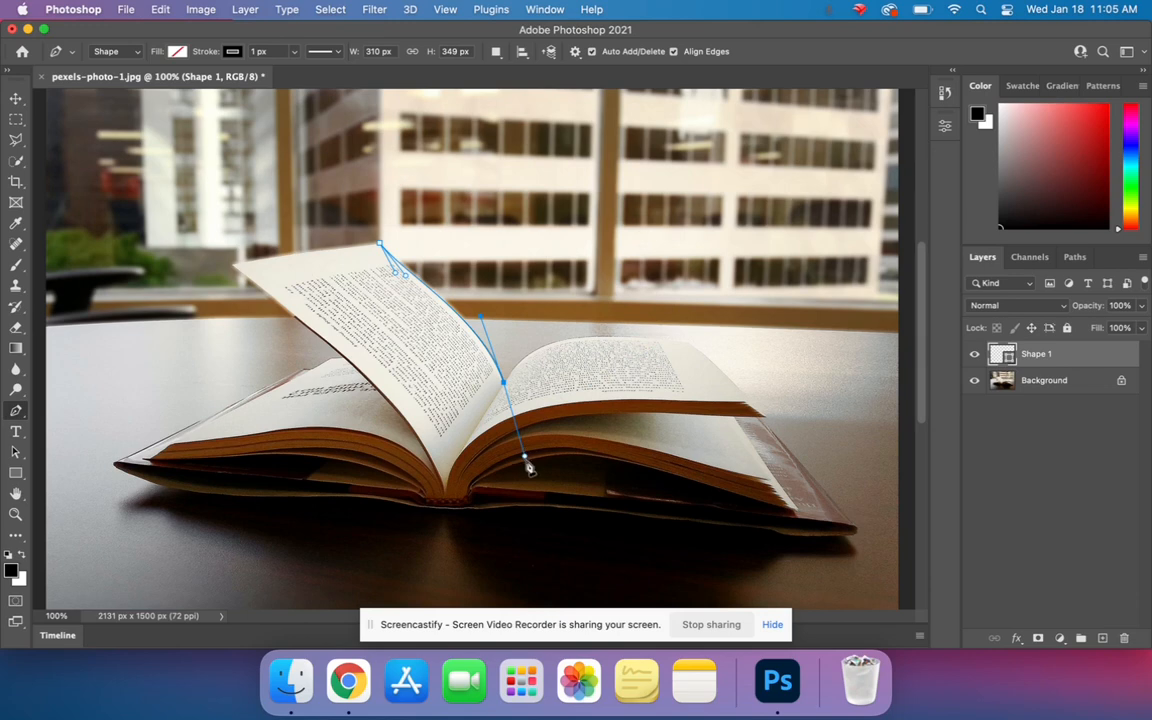
{"action": "left_click_drag", "start_coordinate": [524, 460], "coordinate": [523, 322]}
{"action": "left_click_drag", "start_coordinate": [689, 344], "coordinate": [717, 347]}
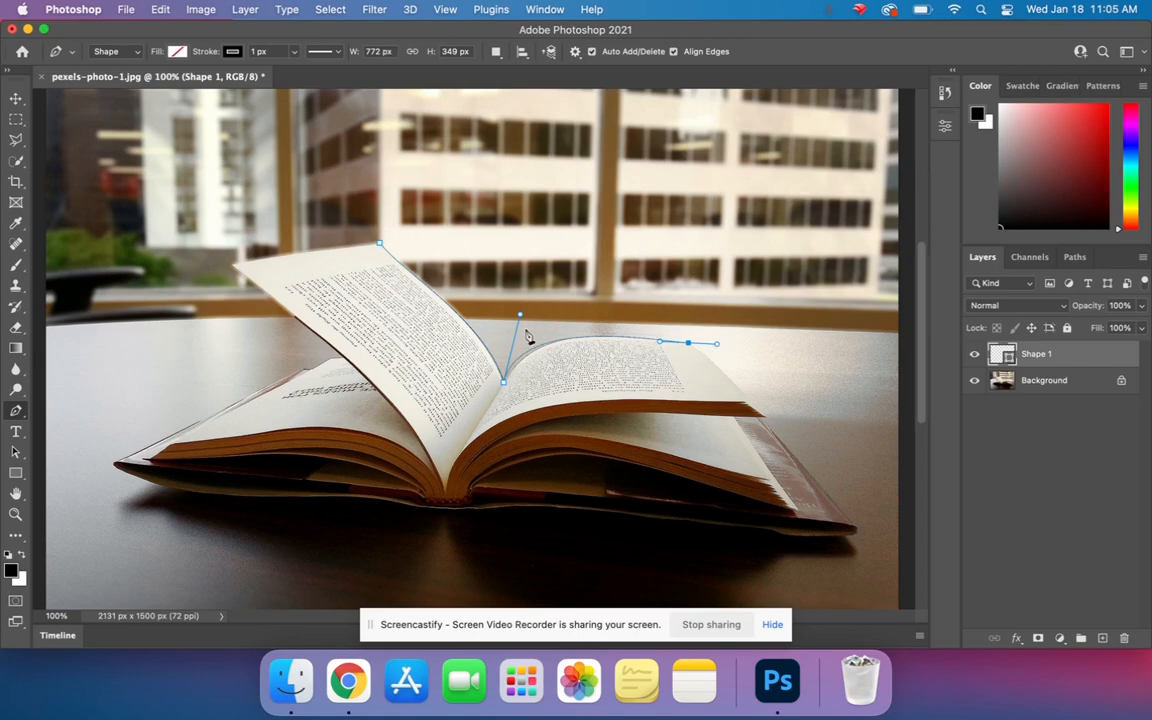
Fit the curve to the flat page's upper edge by adjusting the direction handles at both ends of the segment
{"action": "key", "text": "super+equal"}
{"action": "key", "text": "super+equal"}
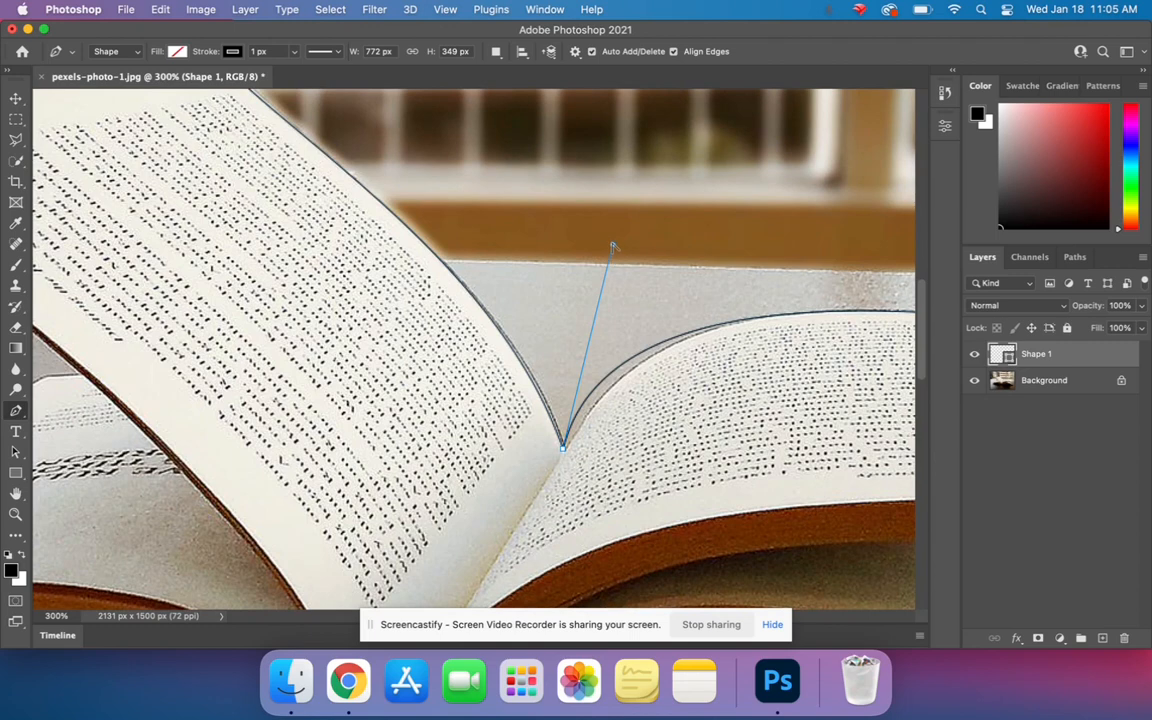
{"action": "mouse_move", "coordinate": [613, 246]}
{"action": "left_mouse_down"}
{"action": "mouse_move", "coordinate": [640, 273]}
{"action": "mouse_move", "coordinate": [669, 233]}
{"action": "left_mouse_up"}
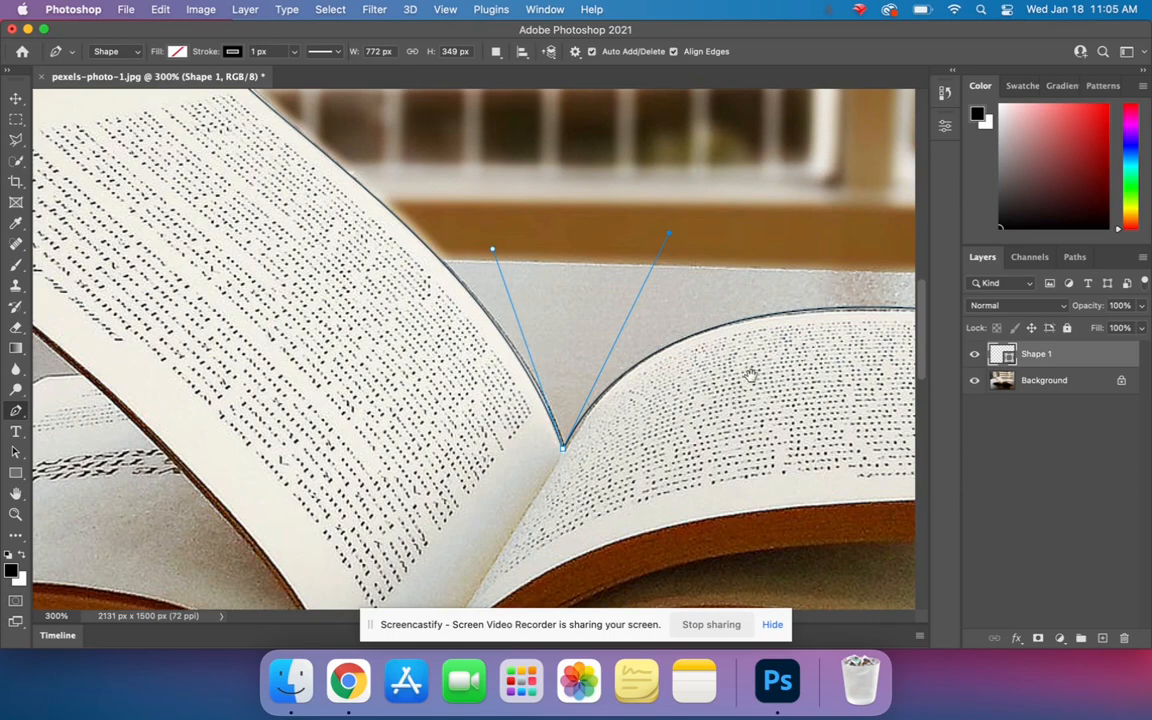
{"action": "left_click_drag", "start_coordinate": [750, 375], "coordinate": [337, 387]}
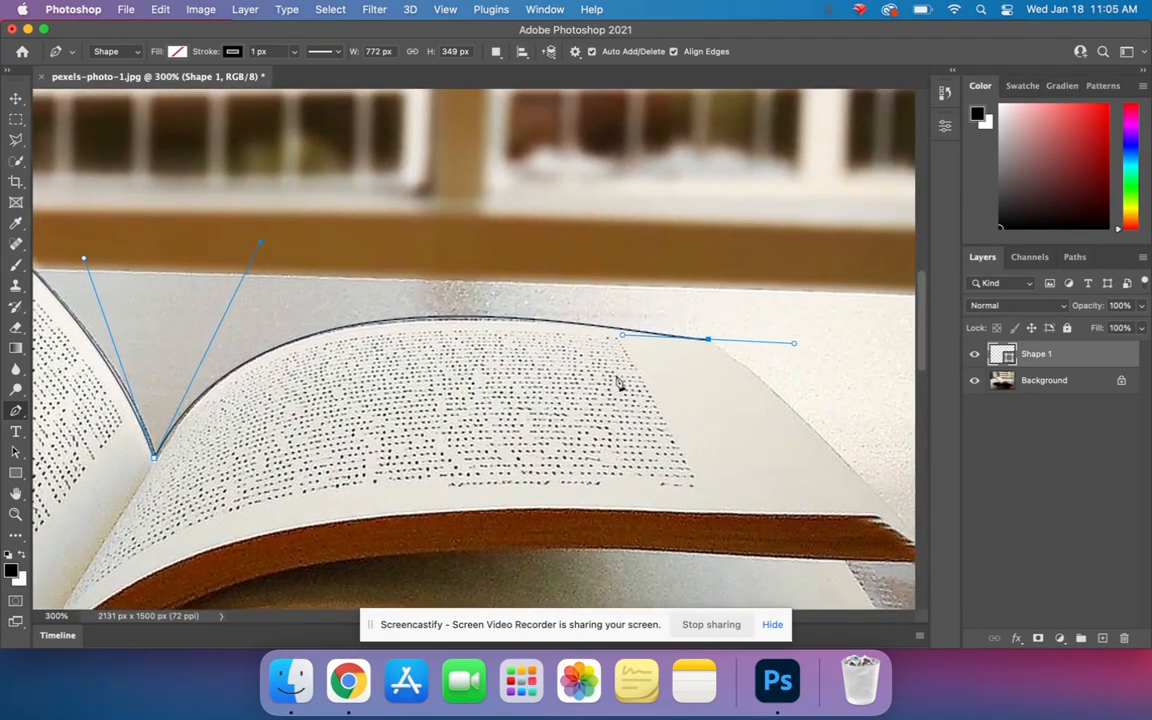
{"action": "left_click_drag", "start_coordinate": [621, 338], "coordinate": [581, 344]}
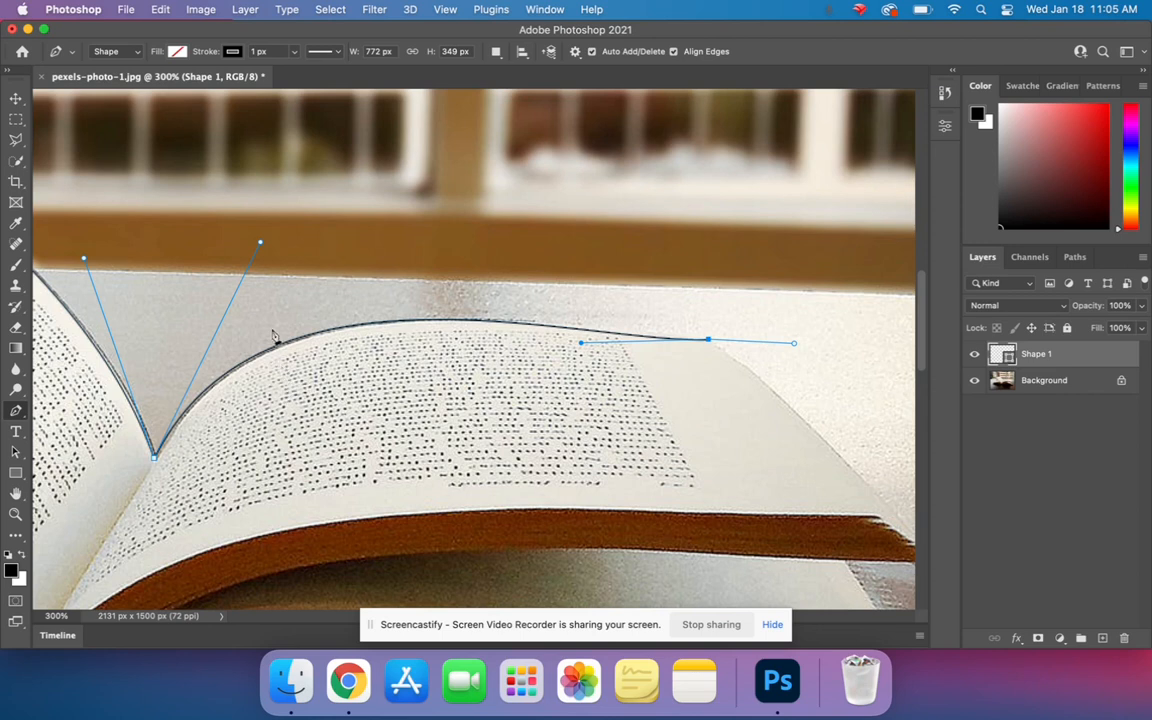
{"action": "left_click_drag", "start_coordinate": [260, 242], "coordinate": [276, 247]}
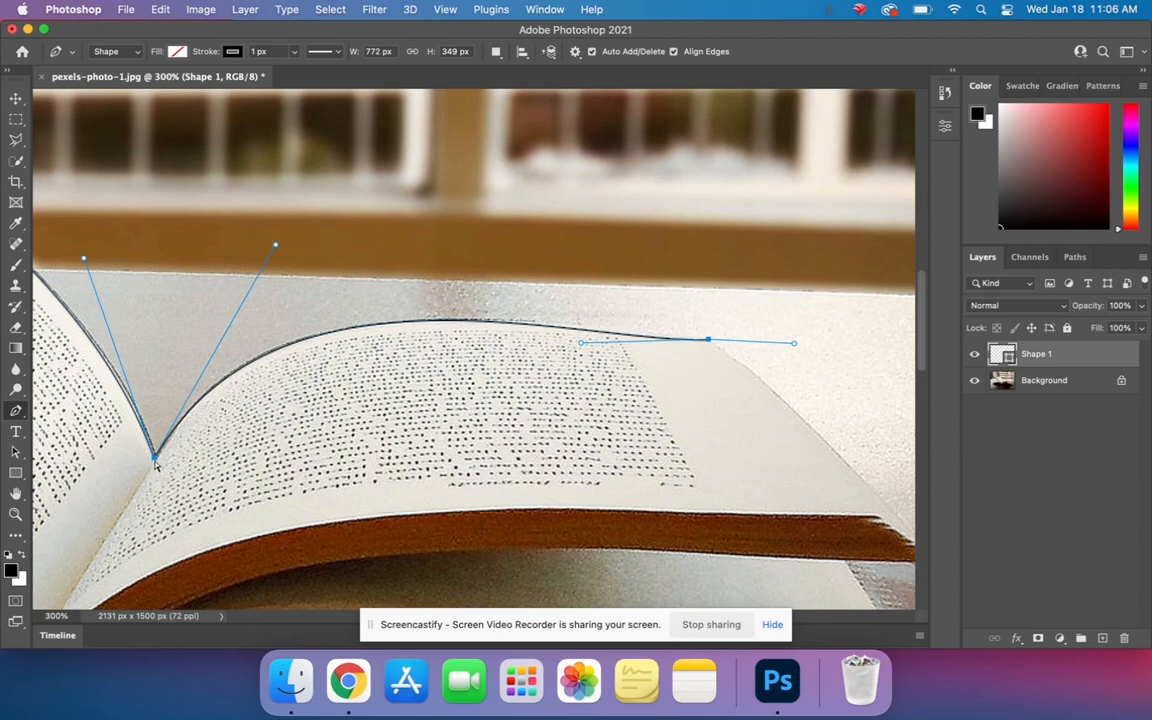
Nudge the page-junction anchor slightly and readjust the segment's handles to match the flat page's upper edge more closely
{"action": "left_click_drag", "start_coordinate": [154, 459], "coordinate": [155, 459]}
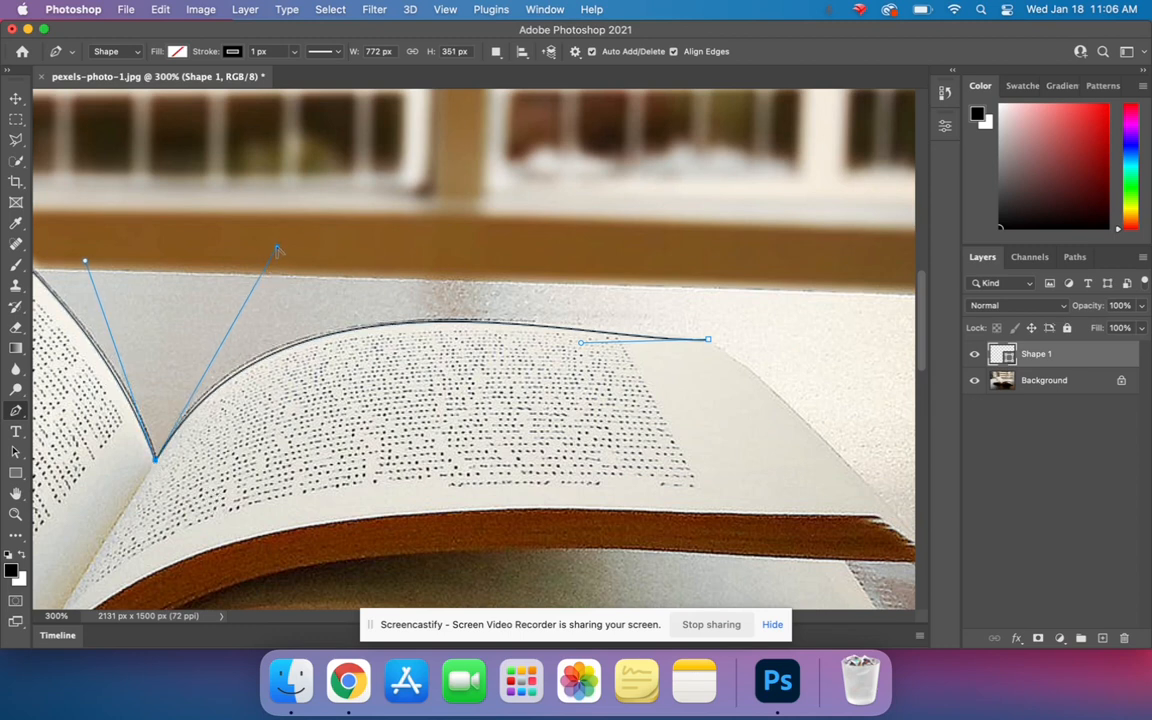
{"action": "left_click_drag", "start_coordinate": [278, 249], "coordinate": [272, 237]}
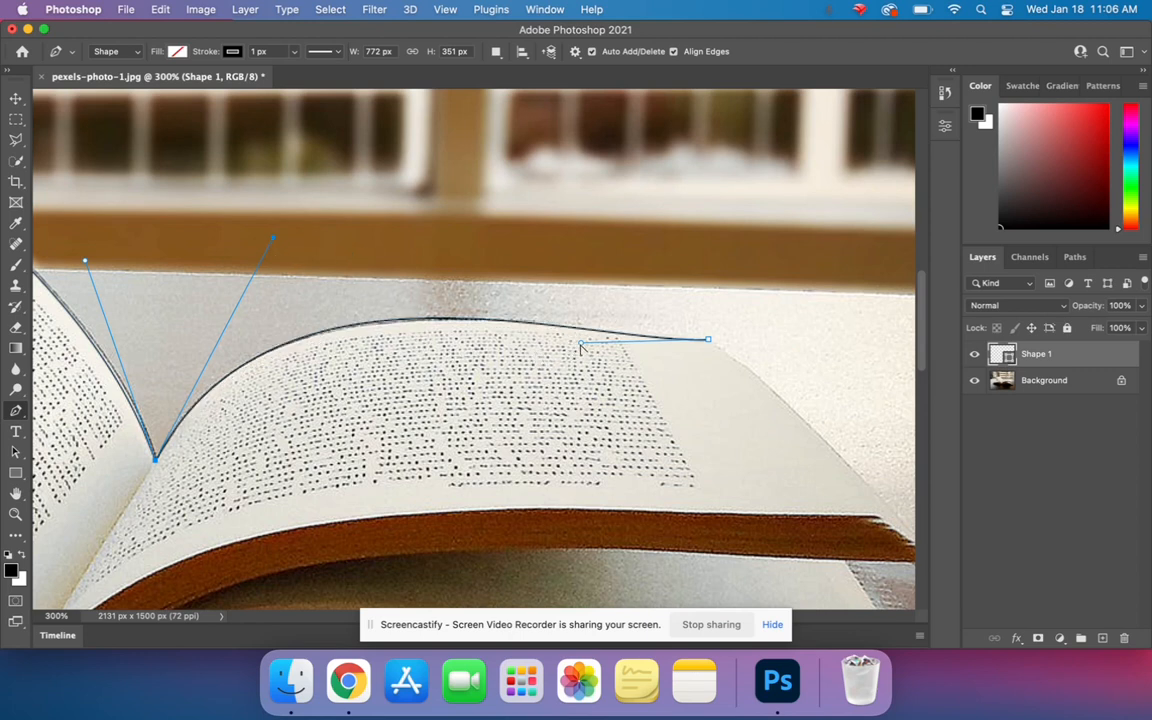
{"action": "mouse_move", "coordinate": [581, 345]}
{"action": "left_mouse_down"}
{"action": "mouse_move", "coordinate": [555, 350]}
{"action": "mouse_move", "coordinate": [567, 341]}
{"action": "left_mouse_up"}
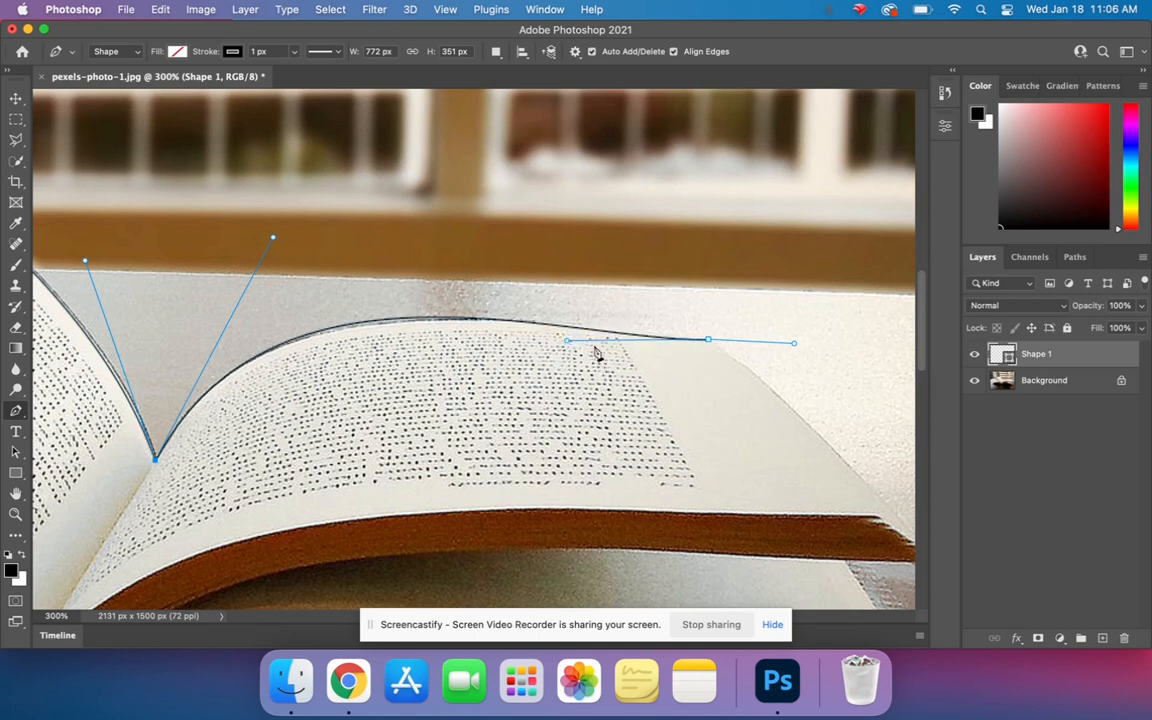
{"action": "mouse_move", "coordinate": [274, 240]}
{"action": "left_mouse_down"}
{"action": "mouse_move", "coordinate": [290, 254]}
{"action": "mouse_move", "coordinate": [288, 243]}
{"action": "left_mouse_up"}
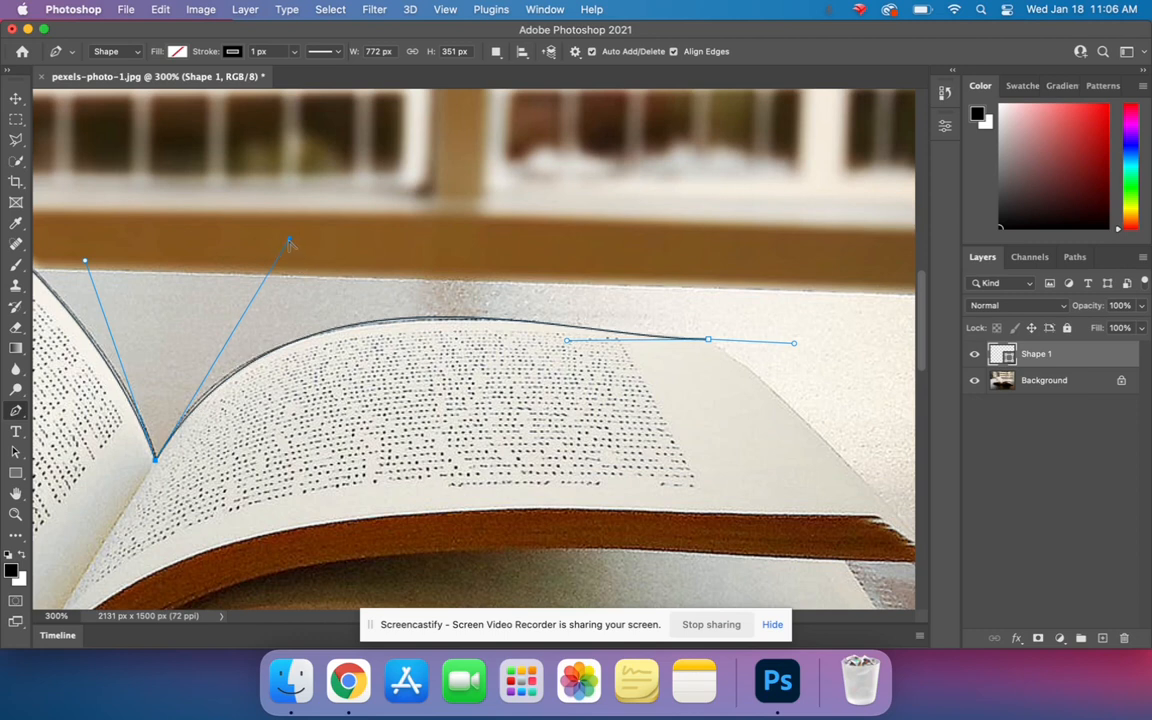
Fine-tune the direction handles on both sides of the page junction to match the flat page's upper edge and the raised page's edge
{"action": "left_click_drag", "start_coordinate": [290, 243], "coordinate": [279, 241]}
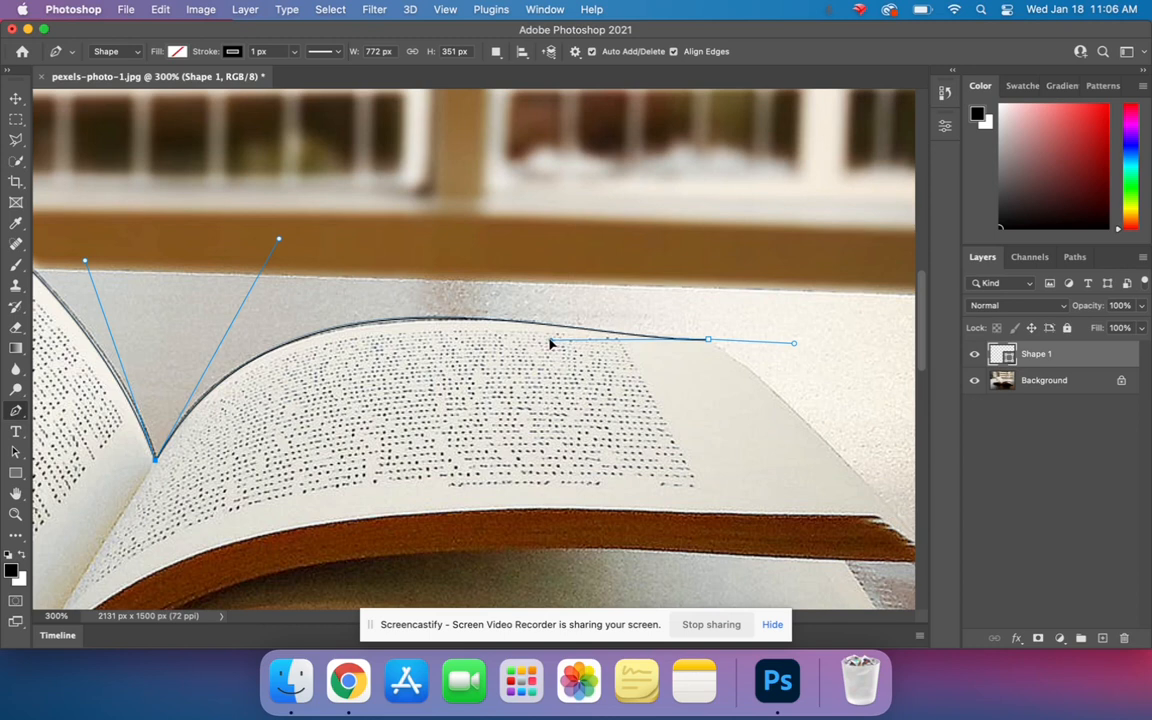
{"action": "left_click_drag", "start_coordinate": [548, 339], "coordinate": [578, 346]}
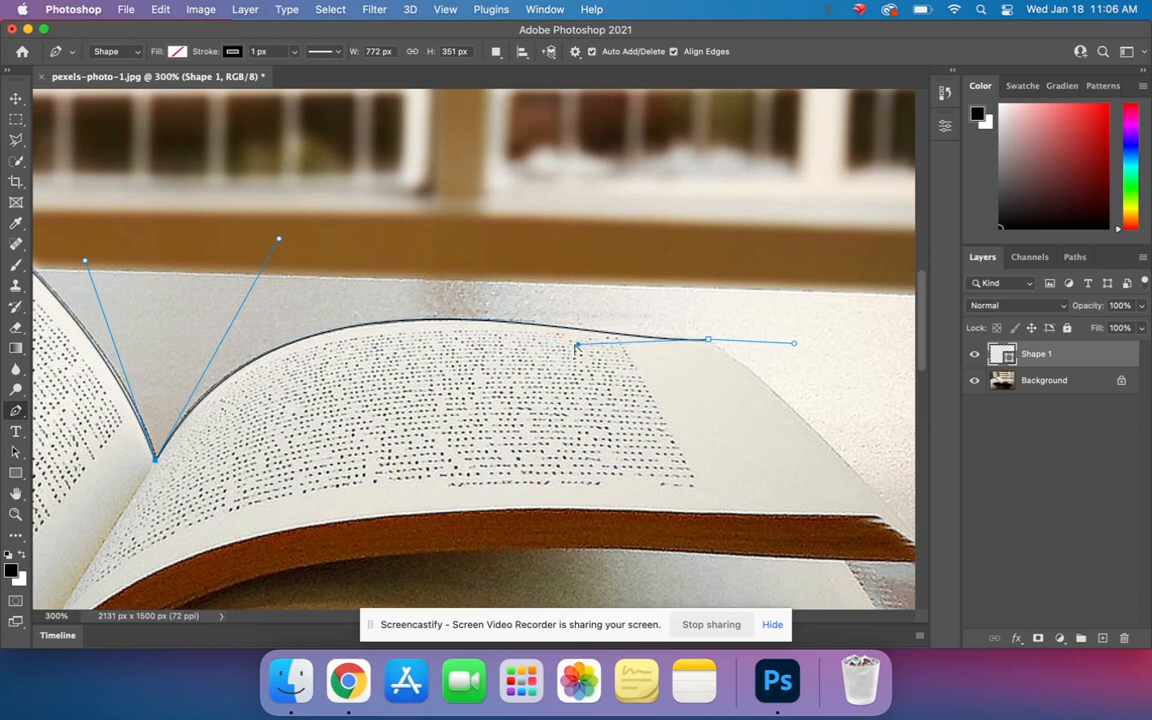
{"action": "left_click_drag", "start_coordinate": [190, 420], "coordinate": [586, 537]}
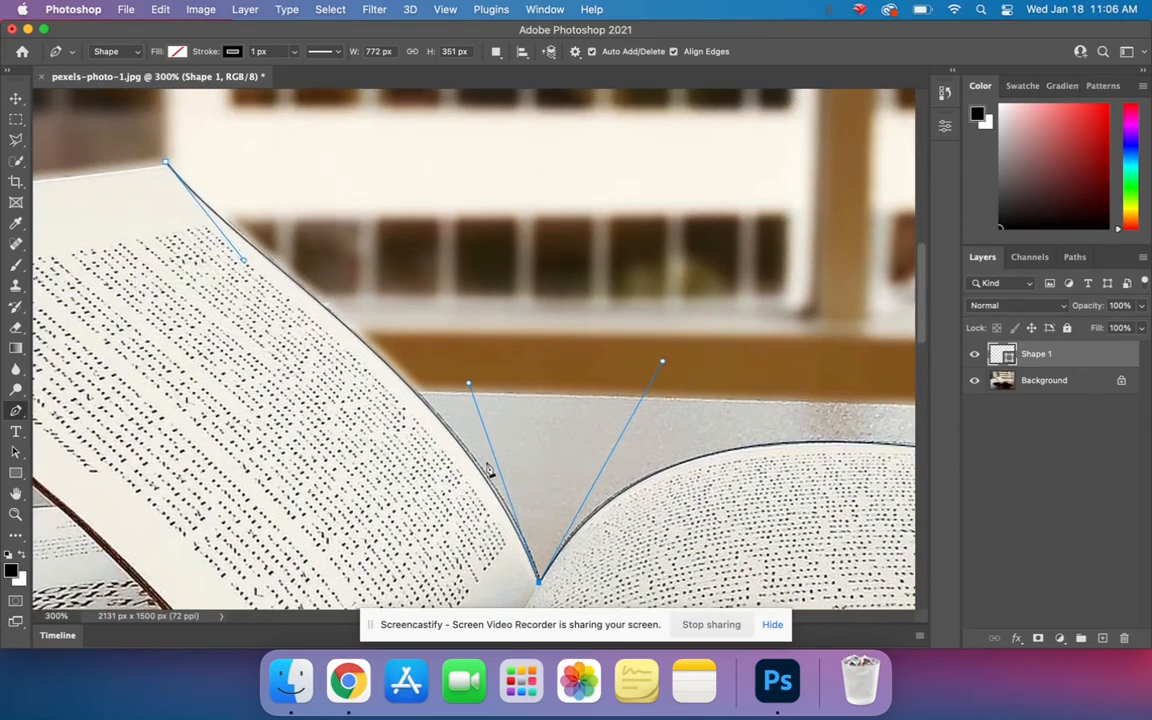
{"action": "left_click_drag", "start_coordinate": [468, 384], "coordinate": [472, 375]}
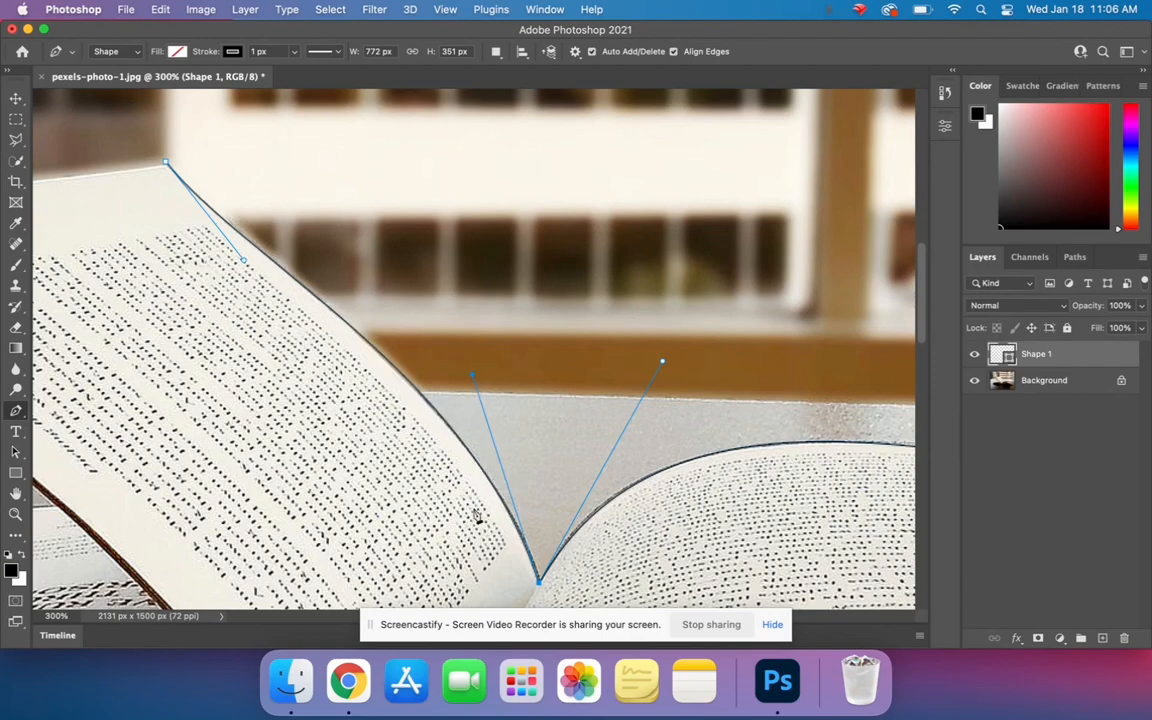
{"action": "left_click_drag", "start_coordinate": [627, 532], "coordinate": [630, 501]}
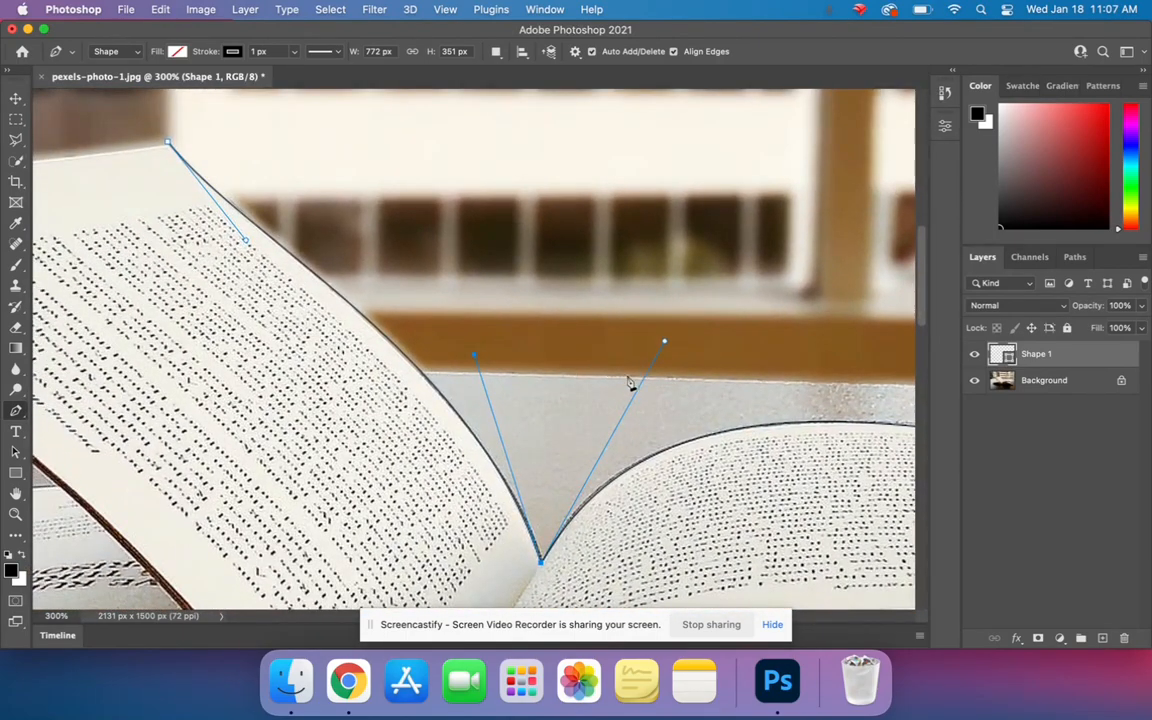
{"action": "left_click_drag", "start_coordinate": [732, 391], "coordinate": [839, 509]}
{"action": "left_click_drag", "start_coordinate": [297, 335], "coordinate": [360, 355]}
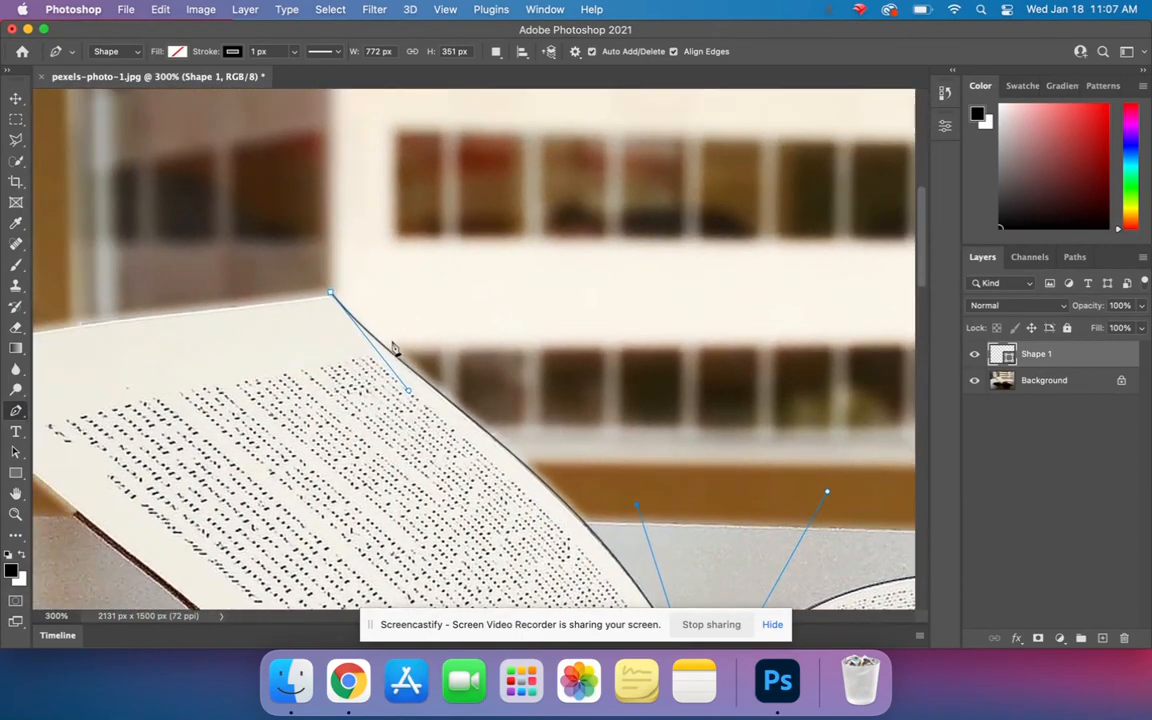
Redirect the outgoing handle at the flat page's far corner and extend the curve along its outer edge to the page block's tip
{"action": "left_click_drag", "start_coordinate": [638, 377], "coordinate": [162, 100]}
{"action": "left_click_drag", "start_coordinate": [797, 347], "coordinate": [609, 257]}
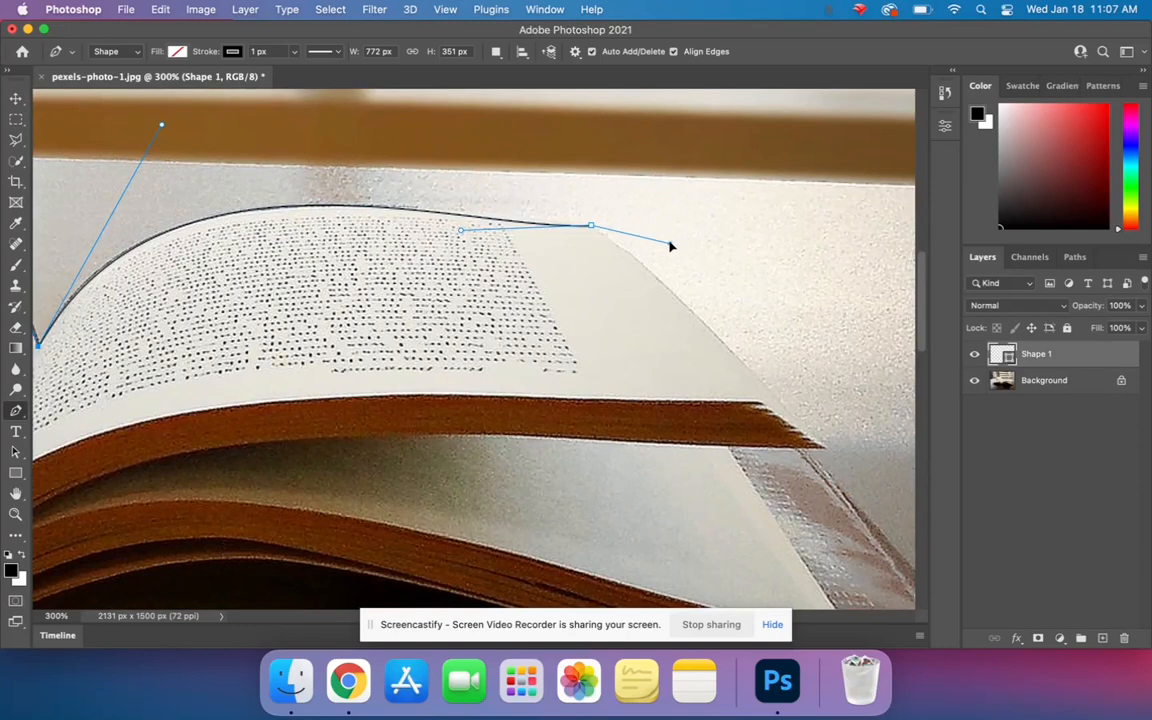
{"action": "left_click", "coordinate": [822, 446]}
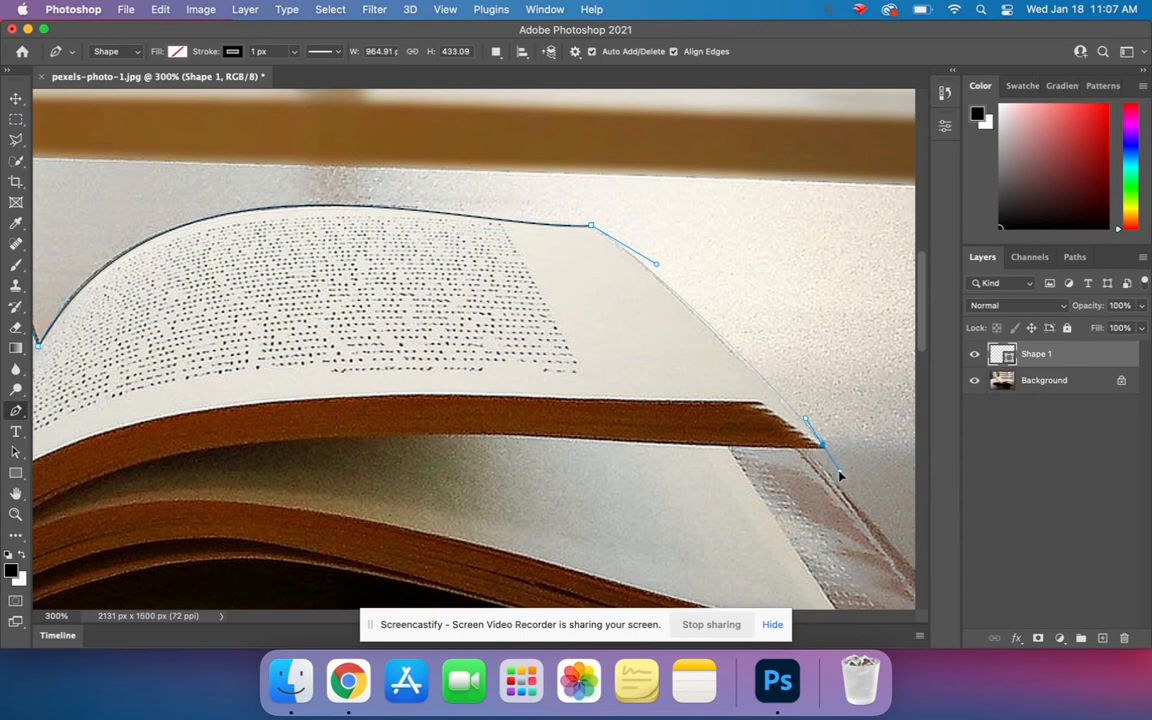
{"action": "left_click_drag", "start_coordinate": [840, 476], "coordinate": [854, 482]}
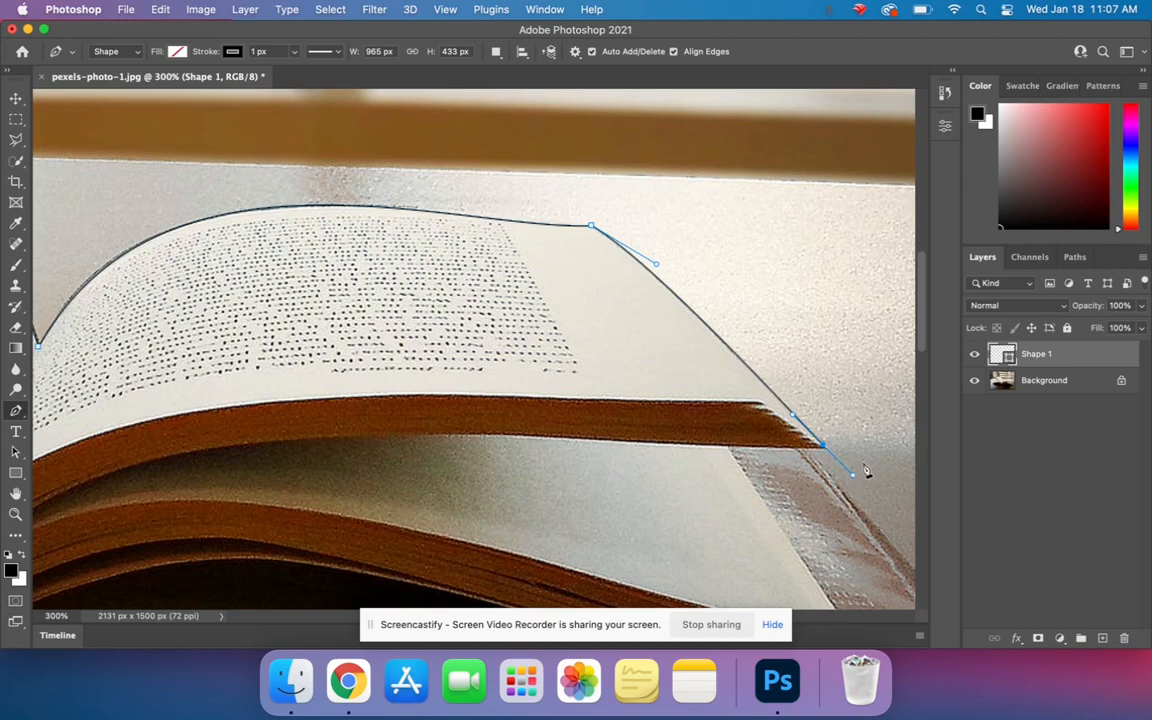
Add a short segment from the page block's tip back to the cover's edge and aim its outgoing handle down the cover
{"action": "left_click", "coordinate": [822, 448], "text": "alt"}
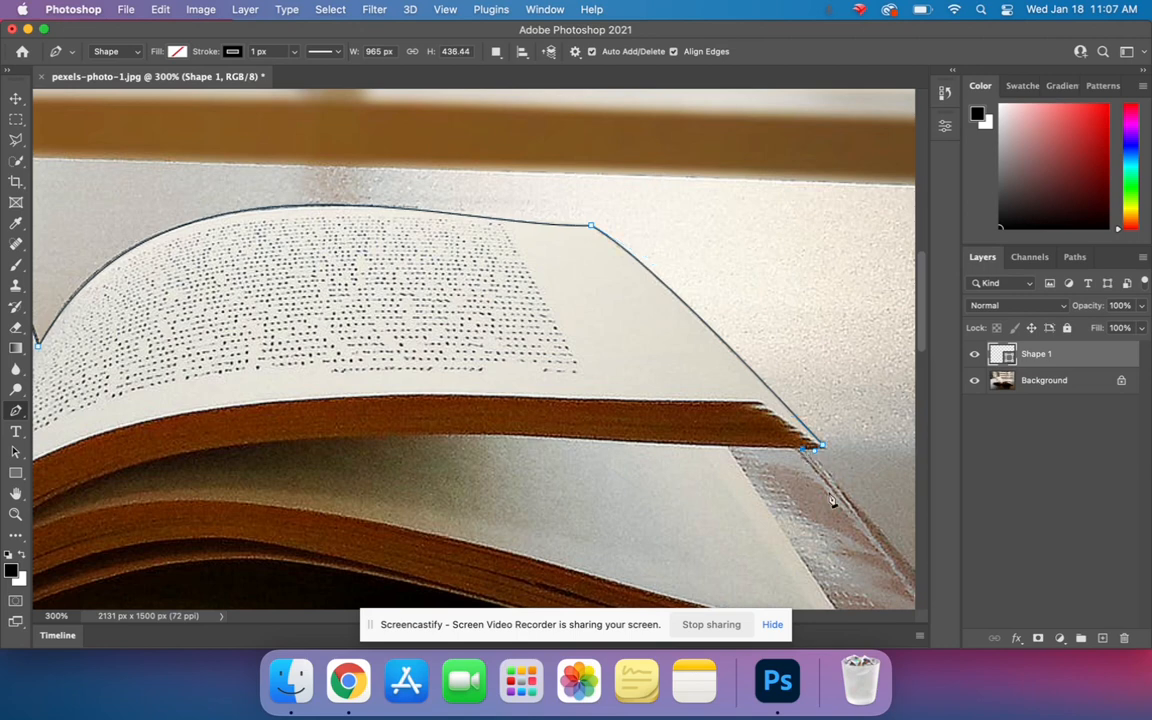
{"action": "left_click_drag", "start_coordinate": [826, 498], "coordinate": [623, 302]}
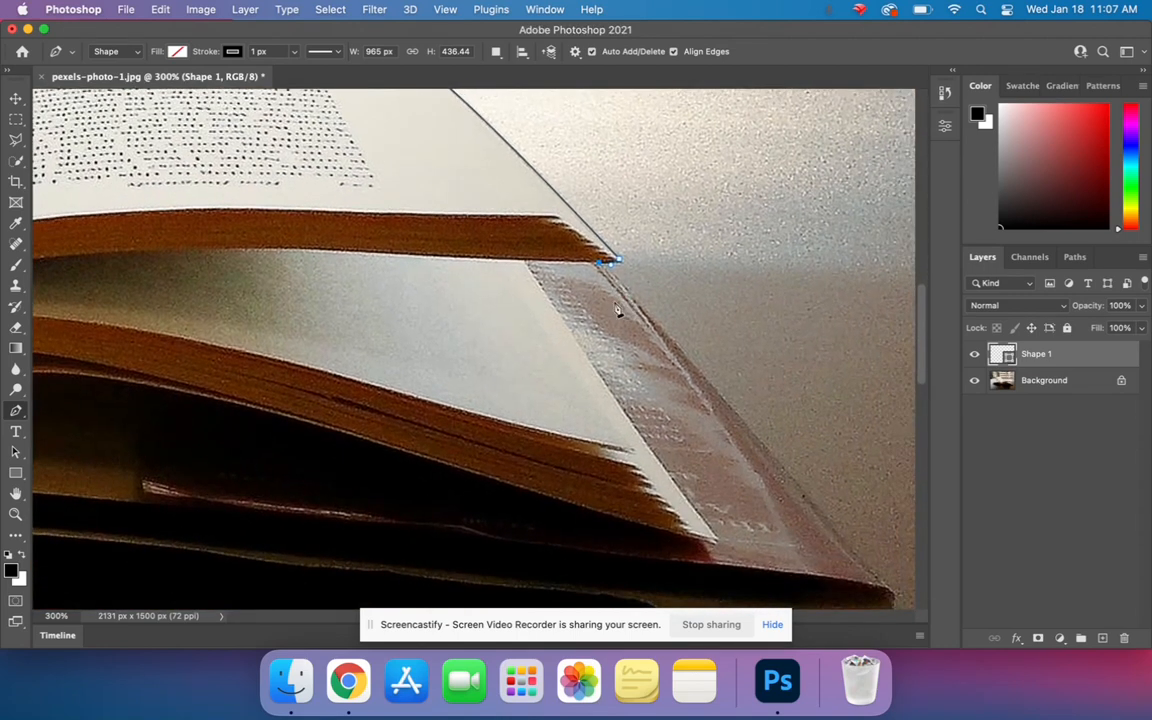
{"action": "key", "text": "super+z"}
{"action": "left_click", "coordinate": [601, 264]}
{"action": "left_click_drag", "start_coordinate": [593, 266], "coordinate": [592, 267]}
Extend the curve to the right cover's outer corner and adjust its anchor and handles to follow the cover's slanted edge
{"action": "scroll", "coordinate": [707, 401], "scroll_direction": "down", "scroll_amount": 5}
{"action": "scroll", "coordinate": [707, 401], "scroll_direction": "right", "scroll_amount": 5}
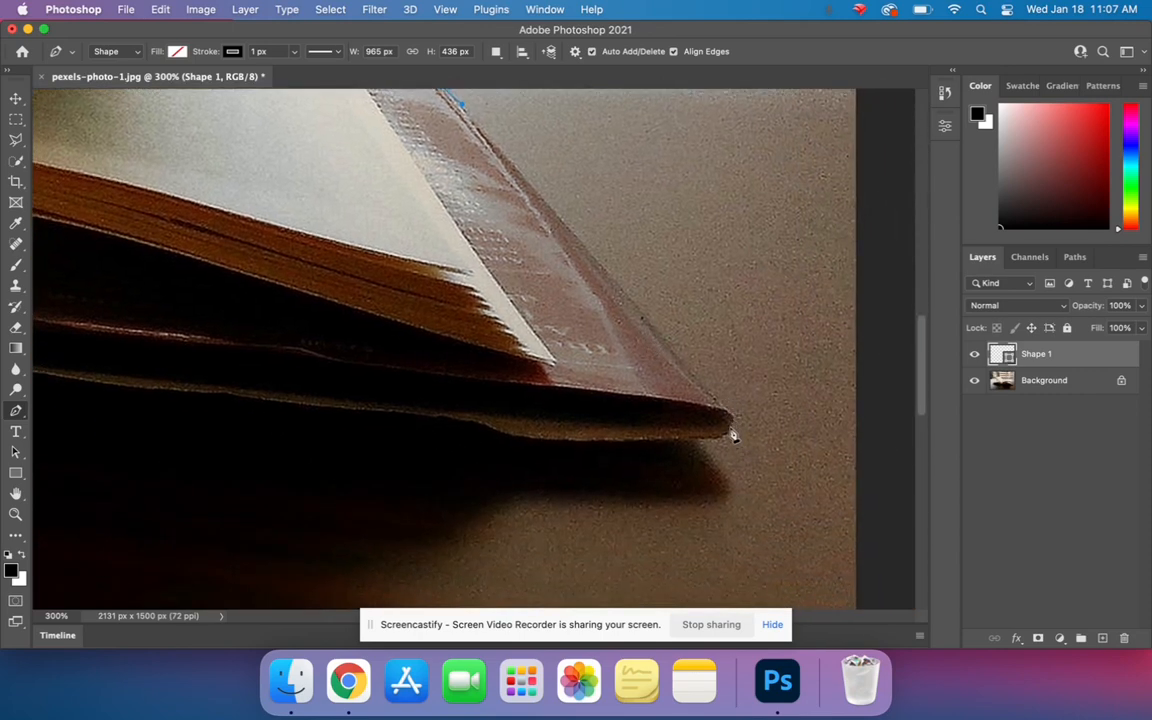
{"action": "left_click_drag", "start_coordinate": [728, 437], "coordinate": [672, 470]}
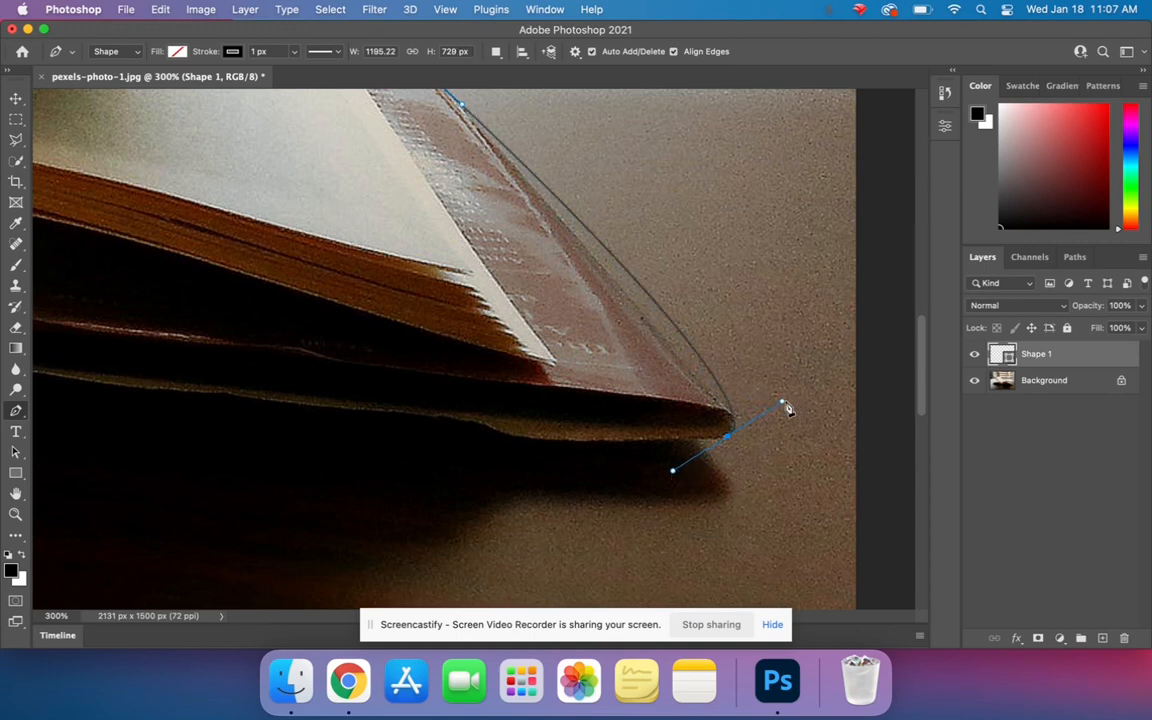
{"action": "left_click_drag", "start_coordinate": [782, 402], "coordinate": [767, 401]}
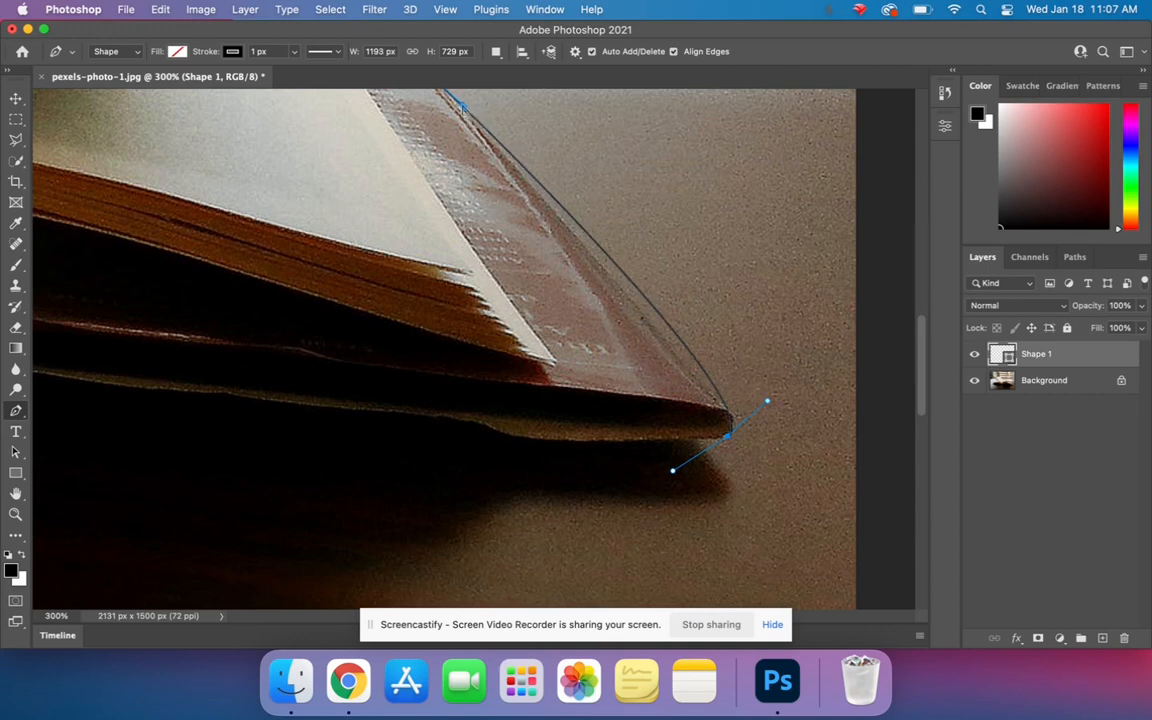
{"action": "left_click_drag", "start_coordinate": [462, 105], "coordinate": [571, 203]}
{"action": "left_click_drag", "start_coordinate": [651, 323], "coordinate": [652, 322]}
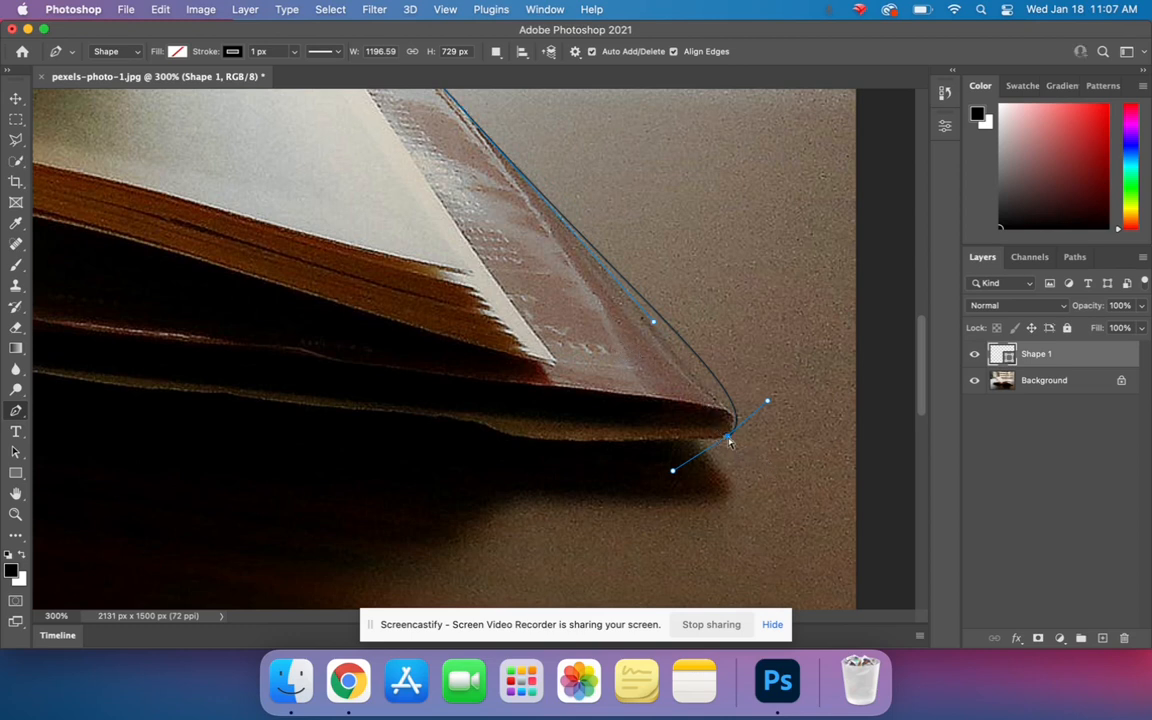
{"action": "left_click_drag", "start_coordinate": [729, 440], "coordinate": [732, 415]}
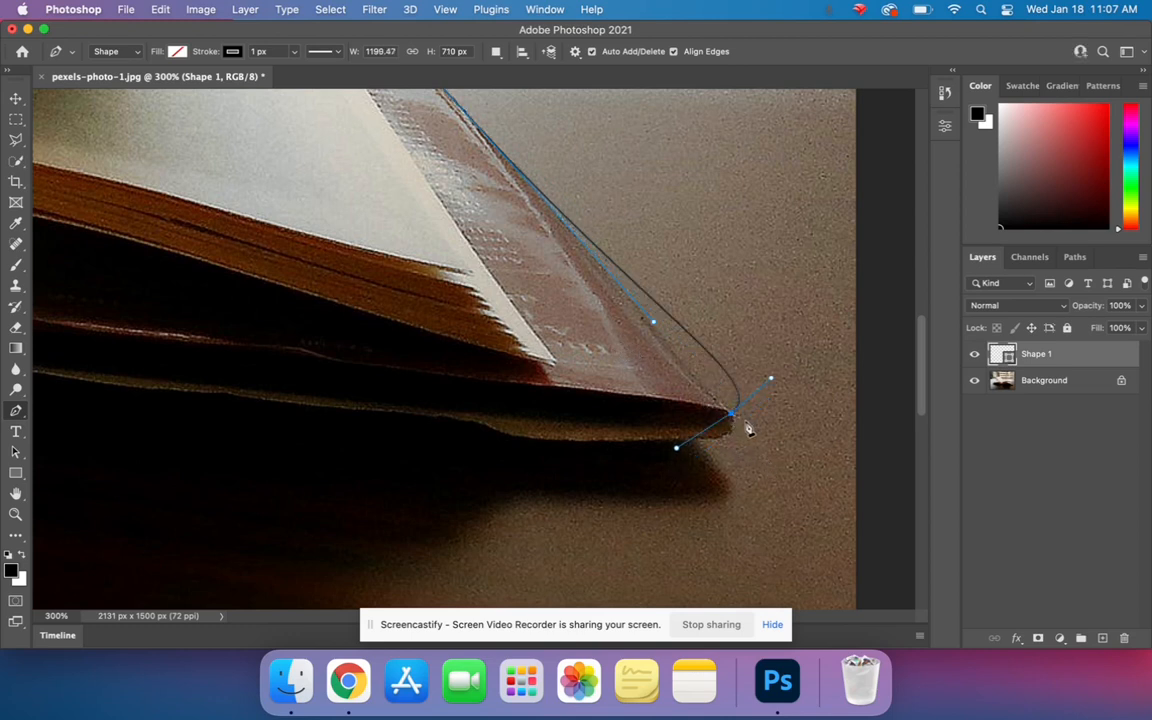
{"action": "left_click_drag", "start_coordinate": [771, 378], "coordinate": [736, 369]}
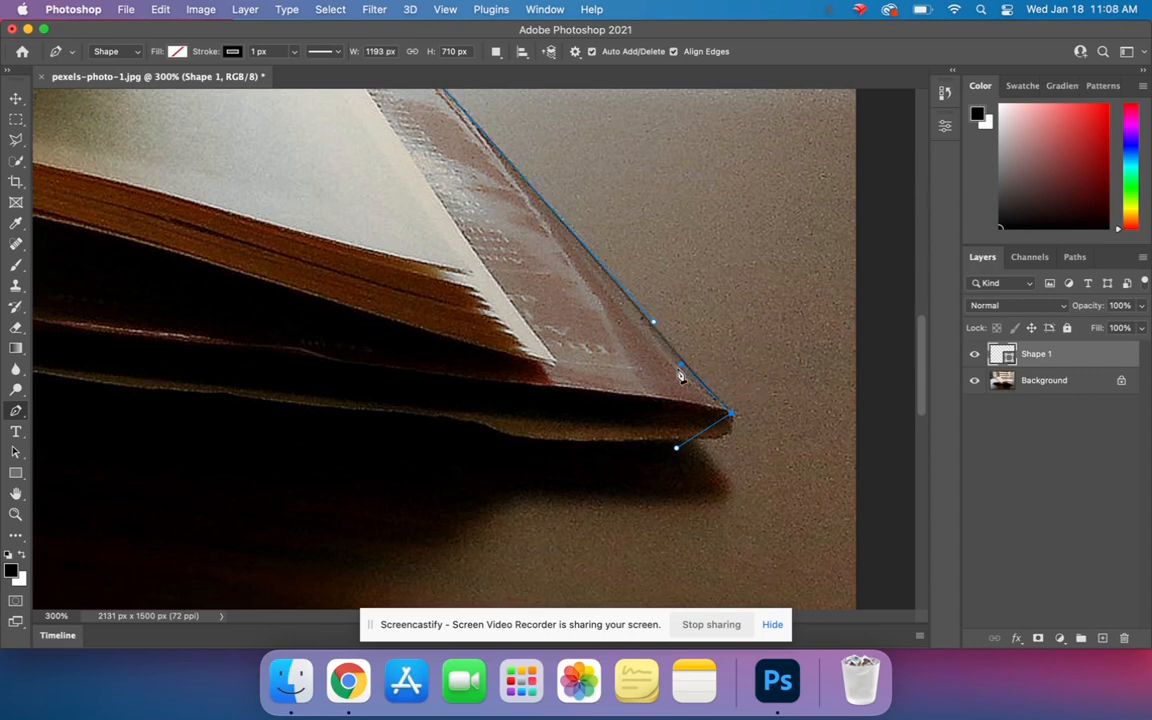
Round the path around the cover corner with a curved anchor on the cover's underside, adjusting the handles at both ends
{"action": "left_click_drag", "start_coordinate": [609, 332], "coordinate": [625, 429]}
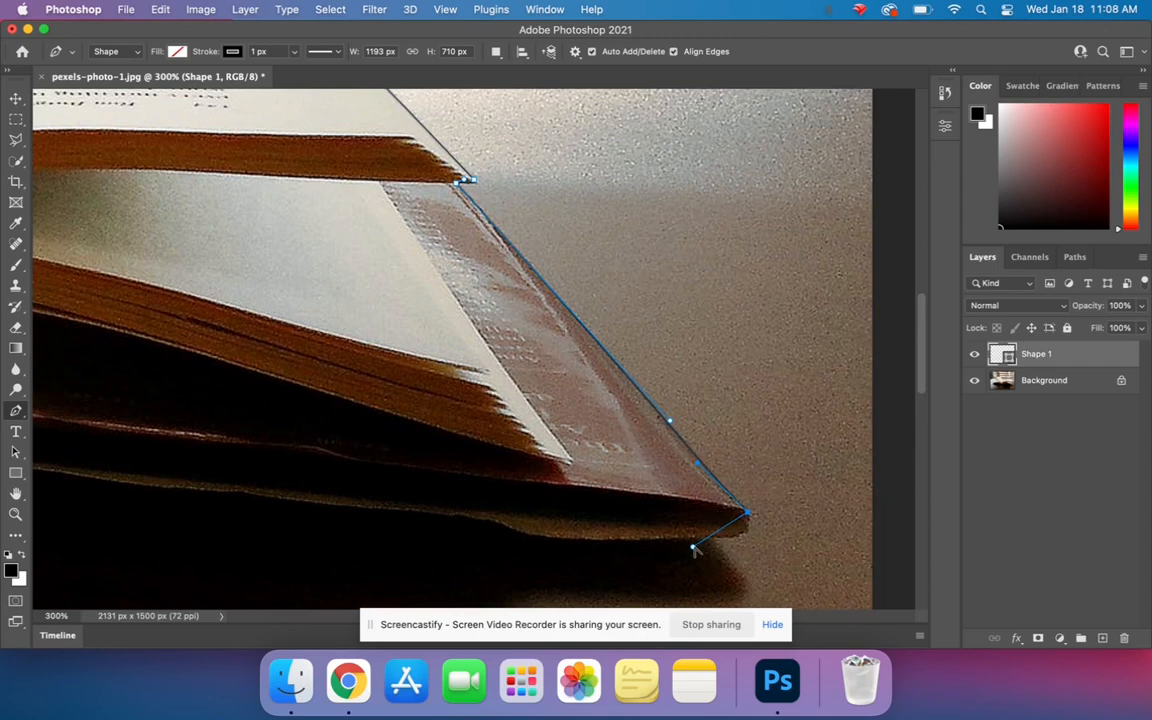
{"action": "left_click_drag", "start_coordinate": [693, 549], "coordinate": [754, 532]}
{"action": "left_click_drag", "start_coordinate": [564, 539], "coordinate": [462, 534]}
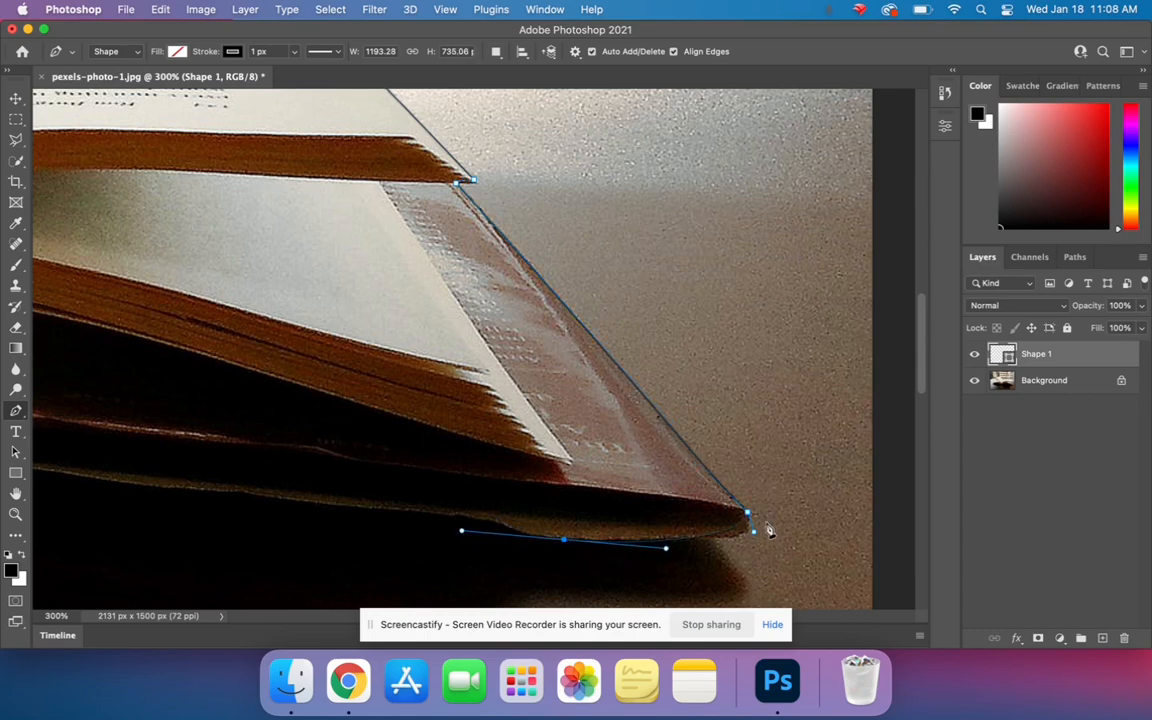
{"action": "left_click_drag", "start_coordinate": [754, 533], "coordinate": [764, 547]}
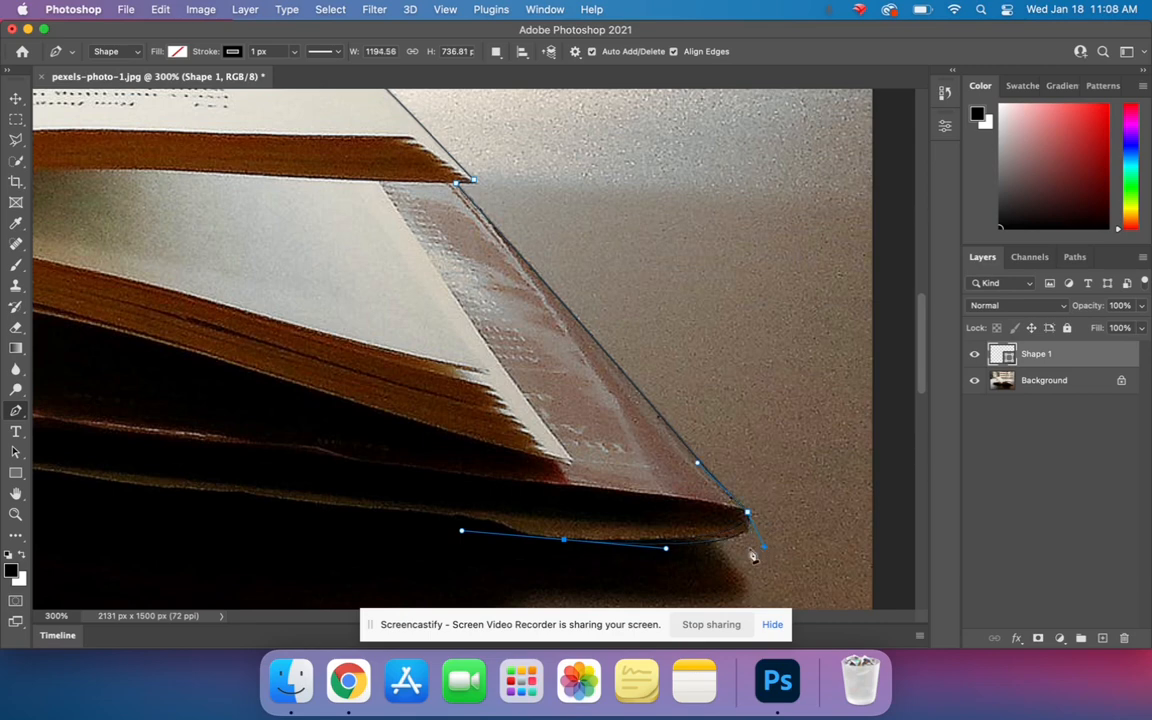
{"action": "left_click", "coordinate": [673, 541]}
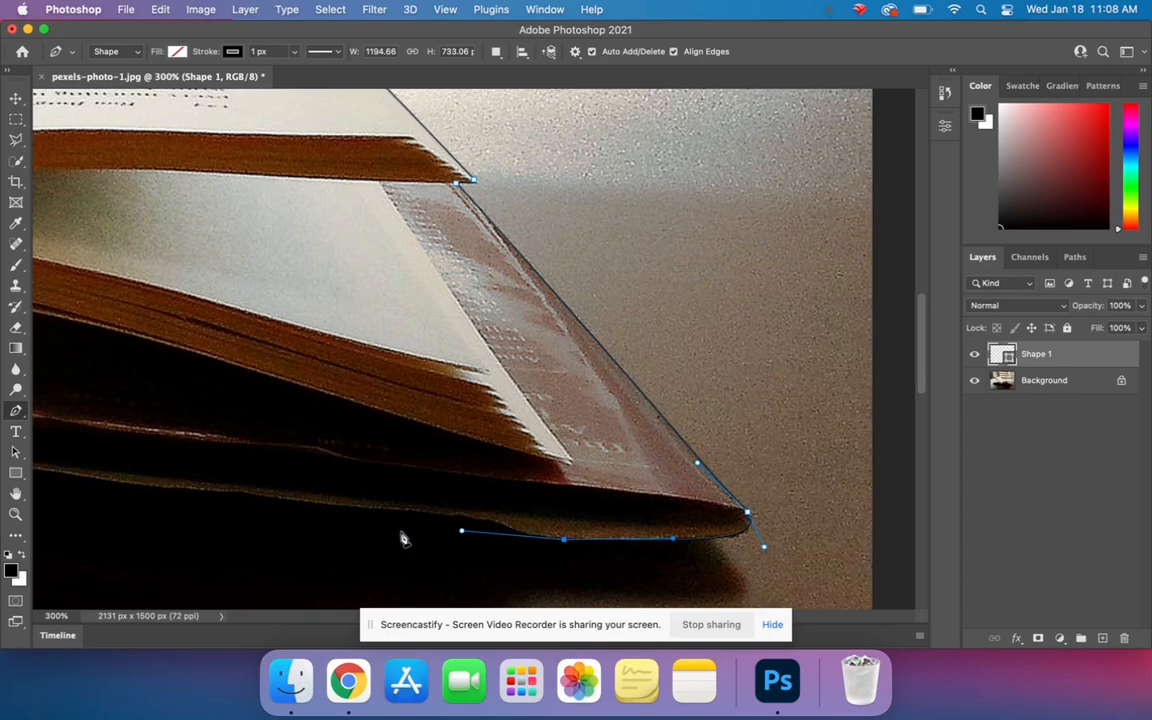
Extend the outline along the cover's bottom edge with a curved anchor just beneath the spine
{"action": "left_click_drag", "start_coordinate": [381, 476], "coordinate": [826, 430]}
{"action": "key", "text": "super+minus"}
{"action": "key", "text": "super+minus"}
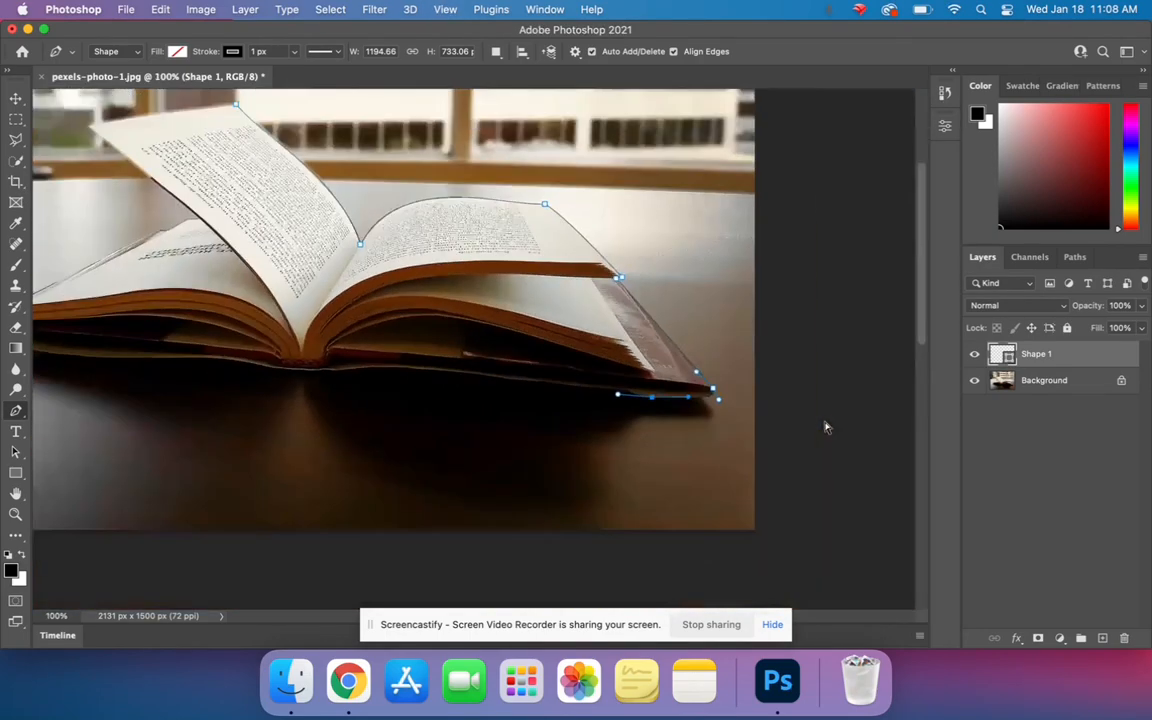
{"action": "left_click", "coordinate": [329, 374]}
{"action": "left_click_drag", "start_coordinate": [330, 377], "coordinate": [250, 387]}
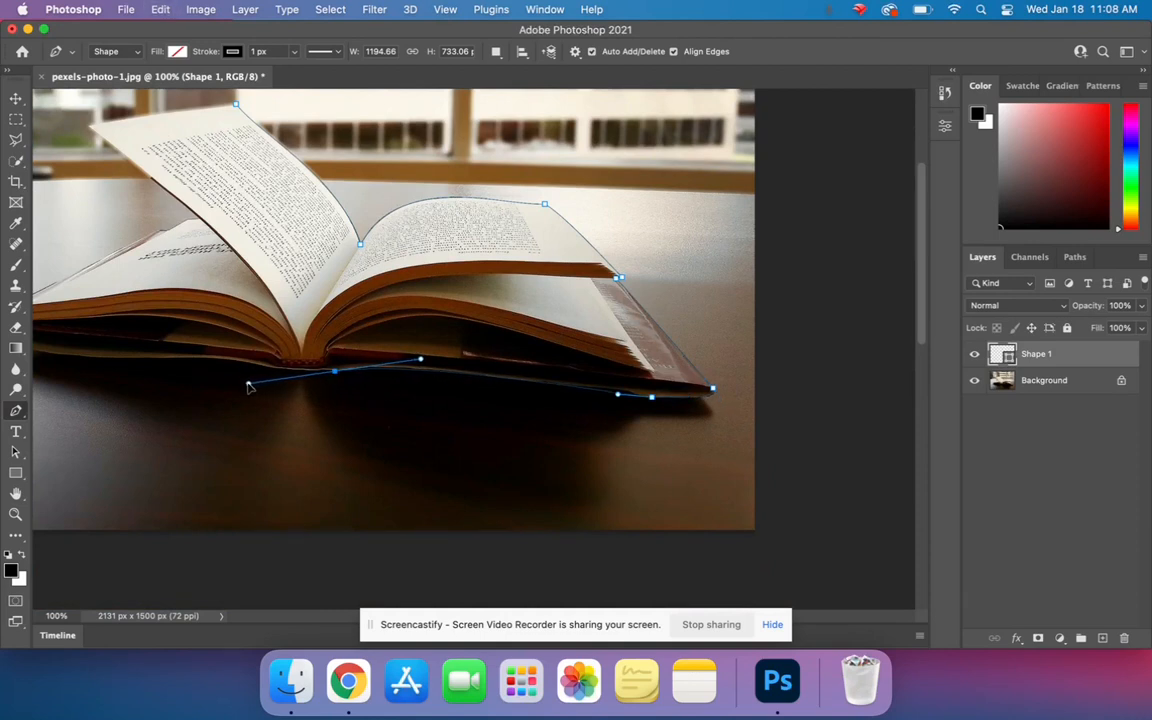
Continue the outline to the left cover's outer corner and up to where the left pages meet the raised page
{"action": "left_click_drag", "start_coordinate": [180, 404], "coordinate": [420, 456]}
{"action": "left_click_drag", "start_coordinate": [206, 378], "coordinate": [188, 350]}
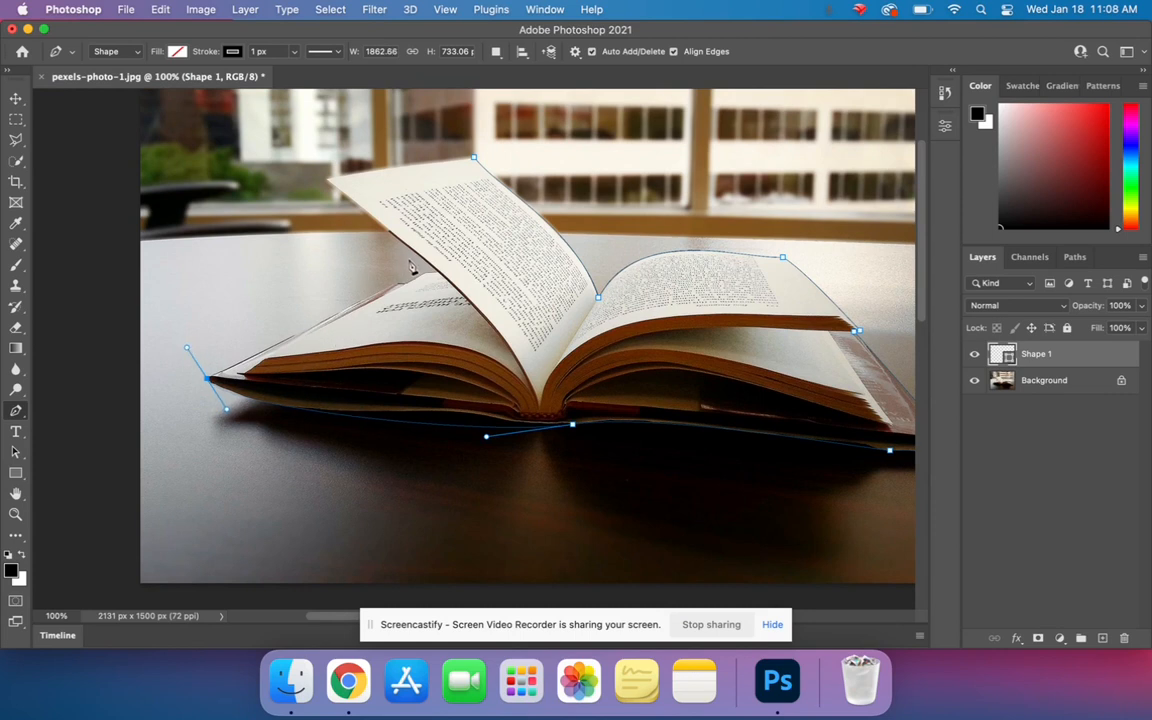
{"action": "left_click_drag", "start_coordinate": [391, 289], "coordinate": [446, 269]}
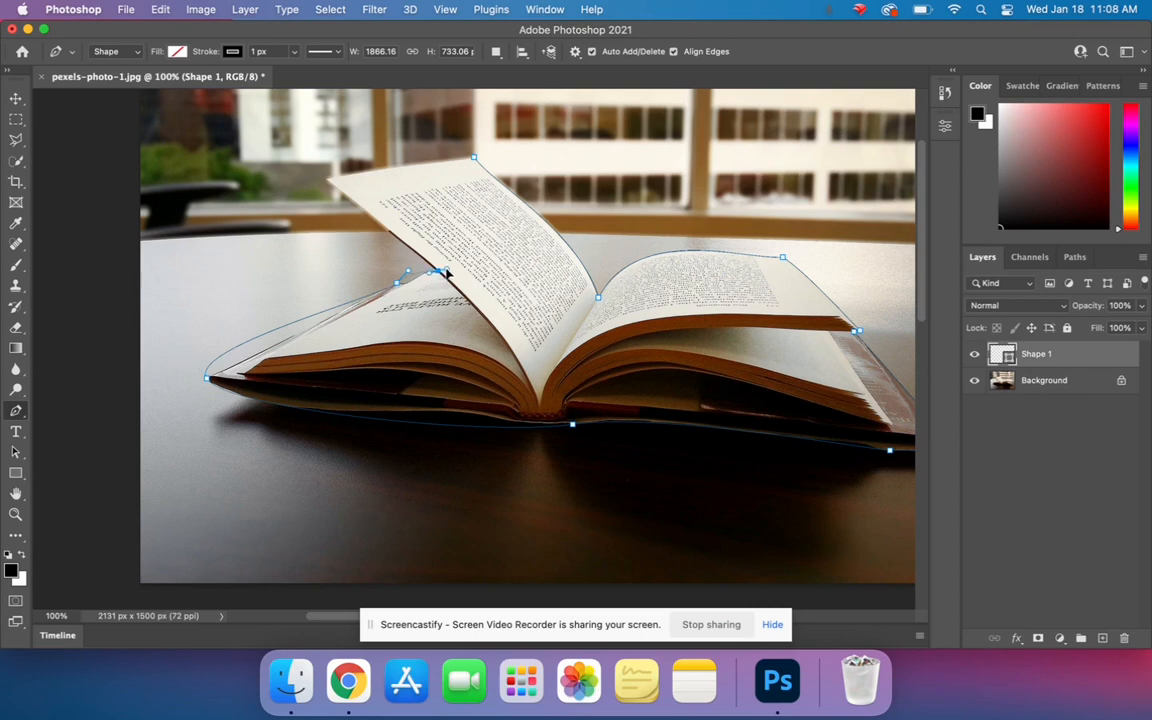
Add an anchor at the raised page's outer corner and close the path at the starting anchor
{"action": "left_click_drag", "start_coordinate": [326, 180], "coordinate": [310, 158]}
{"action": "left_click_drag", "start_coordinate": [476, 161], "coordinate": [480, 172]}
{"action": "left_click", "coordinate": [327, 182]}
{"action": "left_click_drag", "start_coordinate": [332, 158], "coordinate": [347, 173]}
{"action": "left_click", "coordinate": [474, 158]}
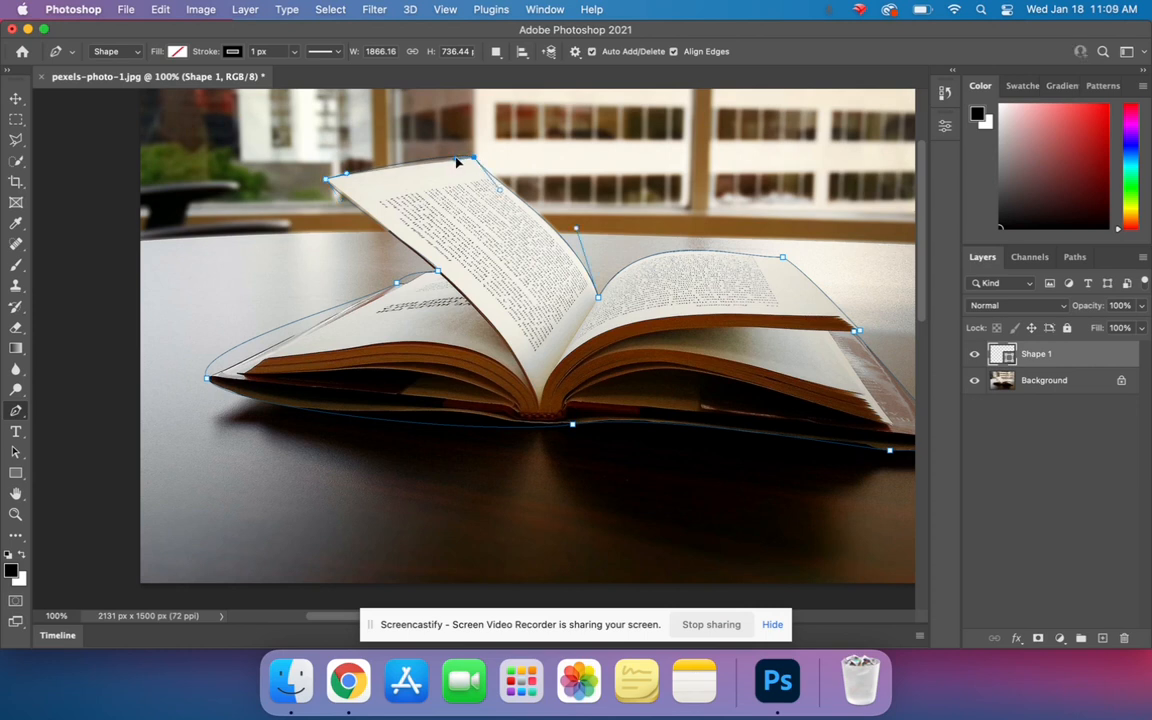
Readjust the handles on the raised page's top edge and the left cover's slanted edge to fit both curves to the book
{"action": "left_click_drag", "start_coordinate": [452, 163], "coordinate": [449, 161]}
{"action": "left_click", "coordinate": [399, 284]}
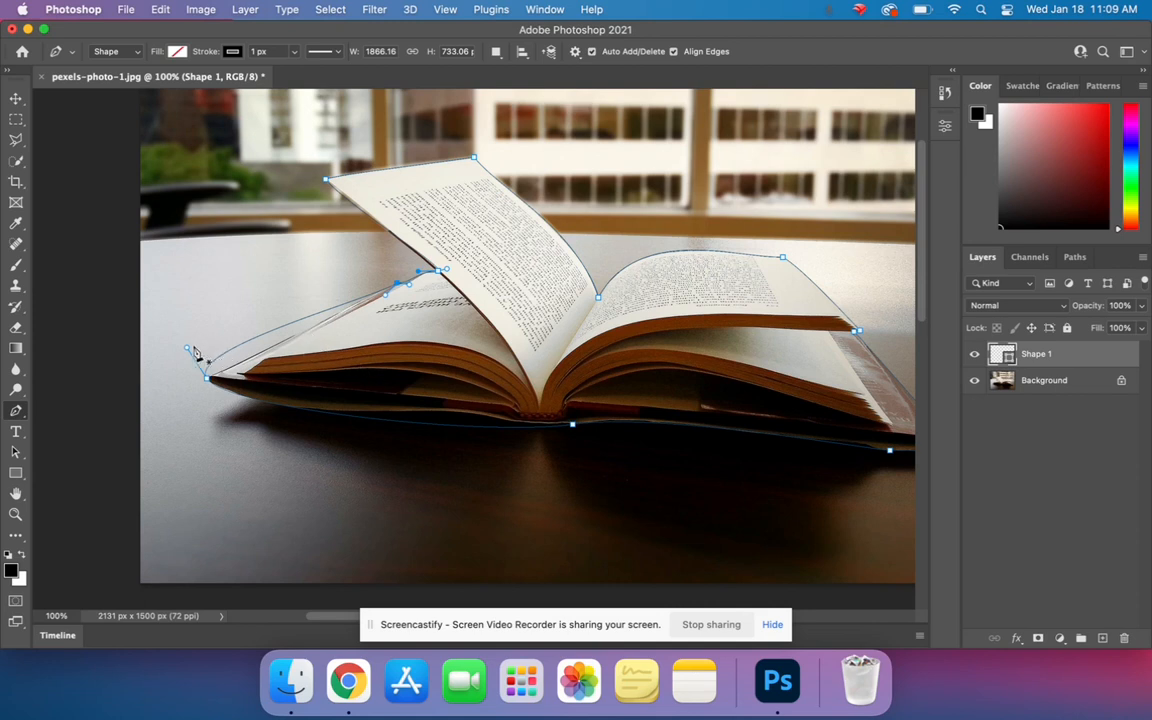
{"action": "left_click_drag", "start_coordinate": [186, 350], "coordinate": [247, 356]}
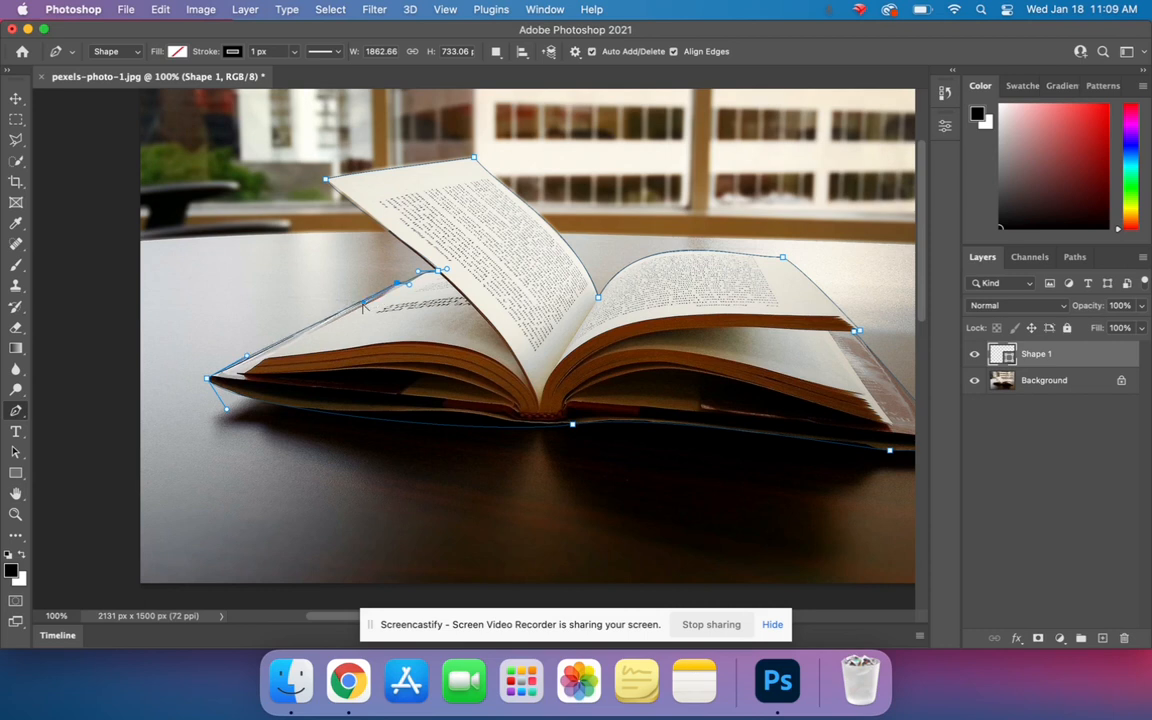
Refit the left half of the bottom edge by adding an anchor near the spine, repositioning it and adjusting the surrounding handles
{"action": "left_click", "coordinate": [261, 413]}
{"action": "left_click", "coordinate": [480, 430]}
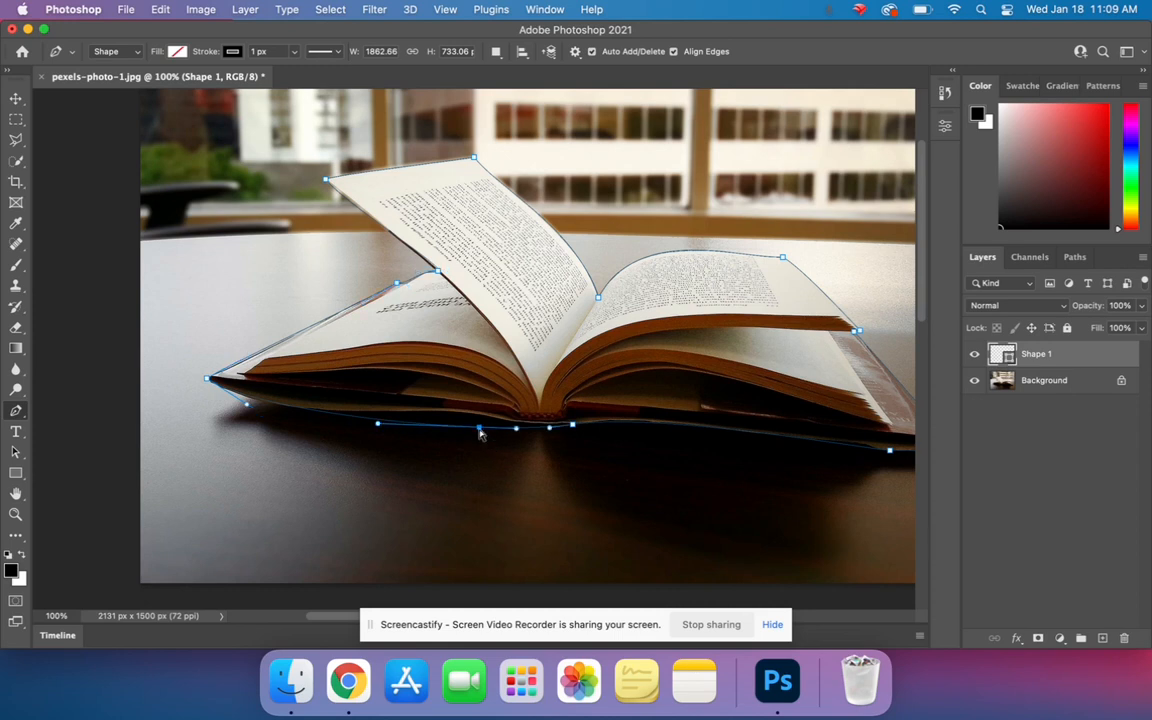
{"action": "left_click_drag", "start_coordinate": [478, 430], "coordinate": [482, 421]}
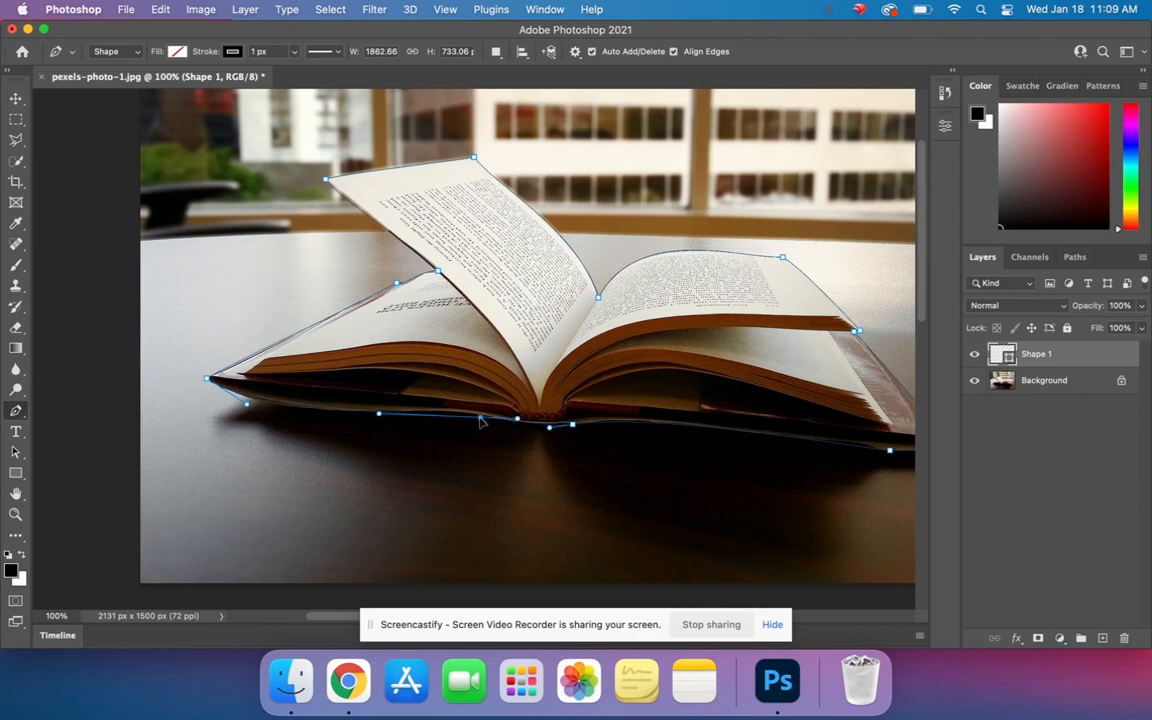
{"action": "left_click", "coordinate": [514, 420]}
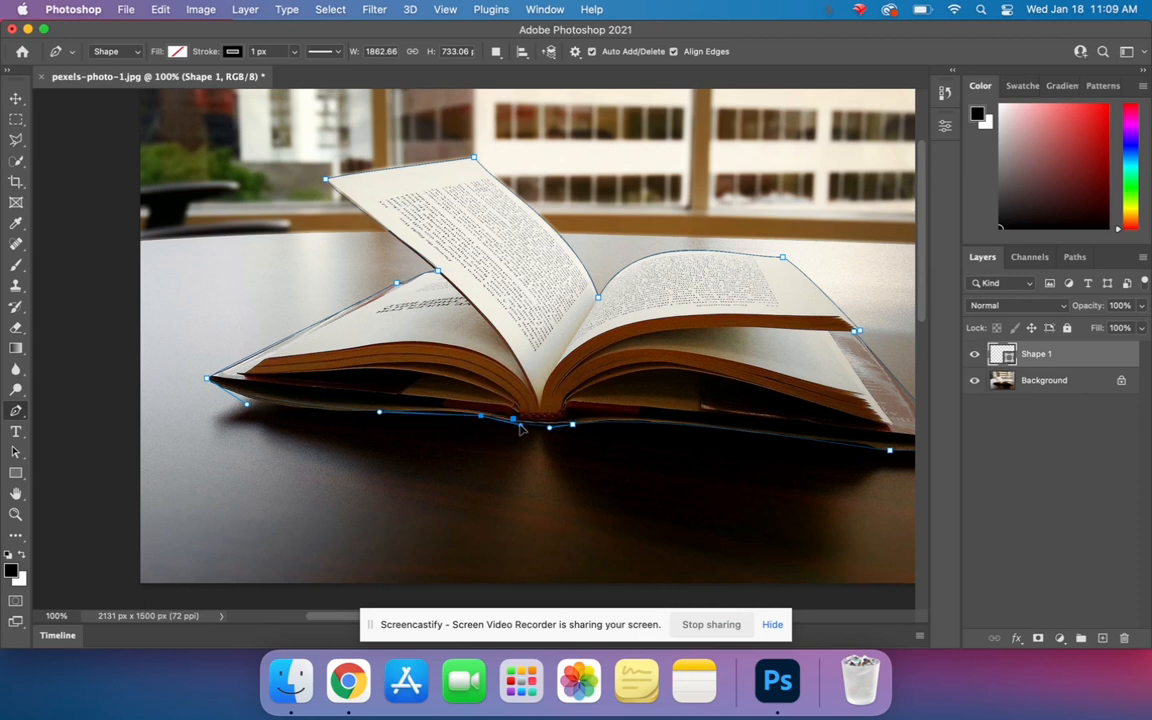
{"action": "left_click_drag", "start_coordinate": [379, 413], "coordinate": [357, 412]}
{"action": "left_click_drag", "start_coordinate": [249, 404], "coordinate": [258, 413]}
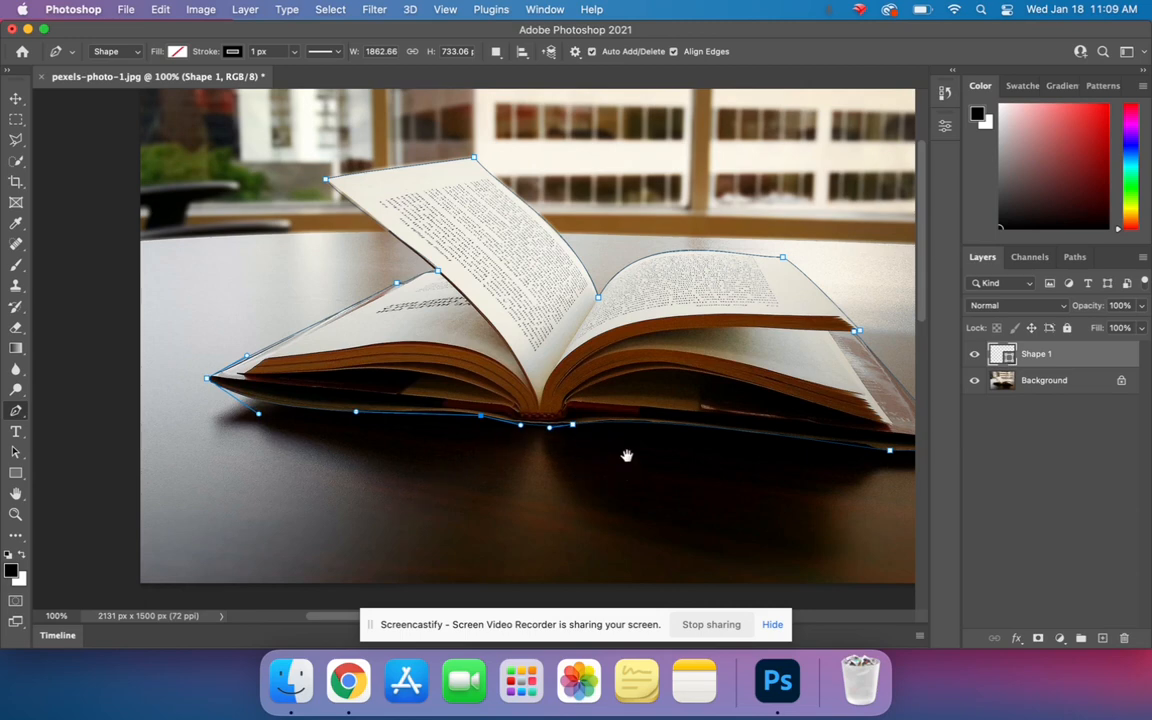
Fill the closed book shape with dark blue from the recently used colors
{"action": "scroll", "coordinate": [625, 455], "scroll_direction": "right", "scroll_amount": 5}
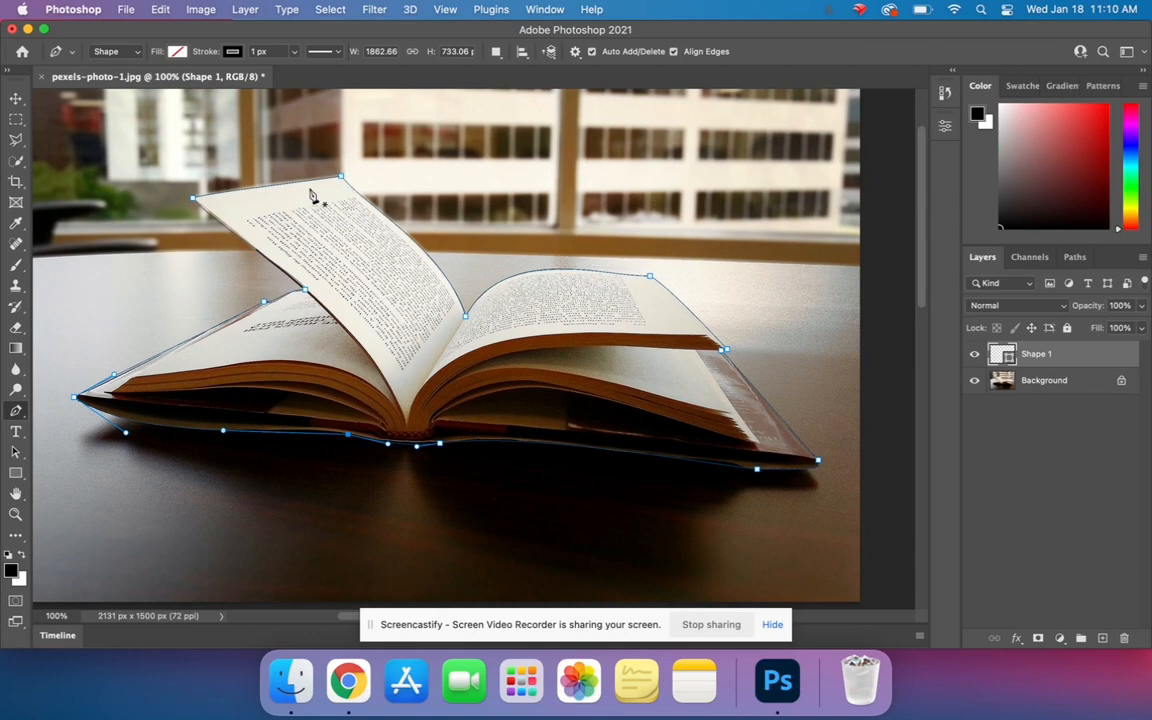
{"action": "left_click", "coordinate": [177, 51]}
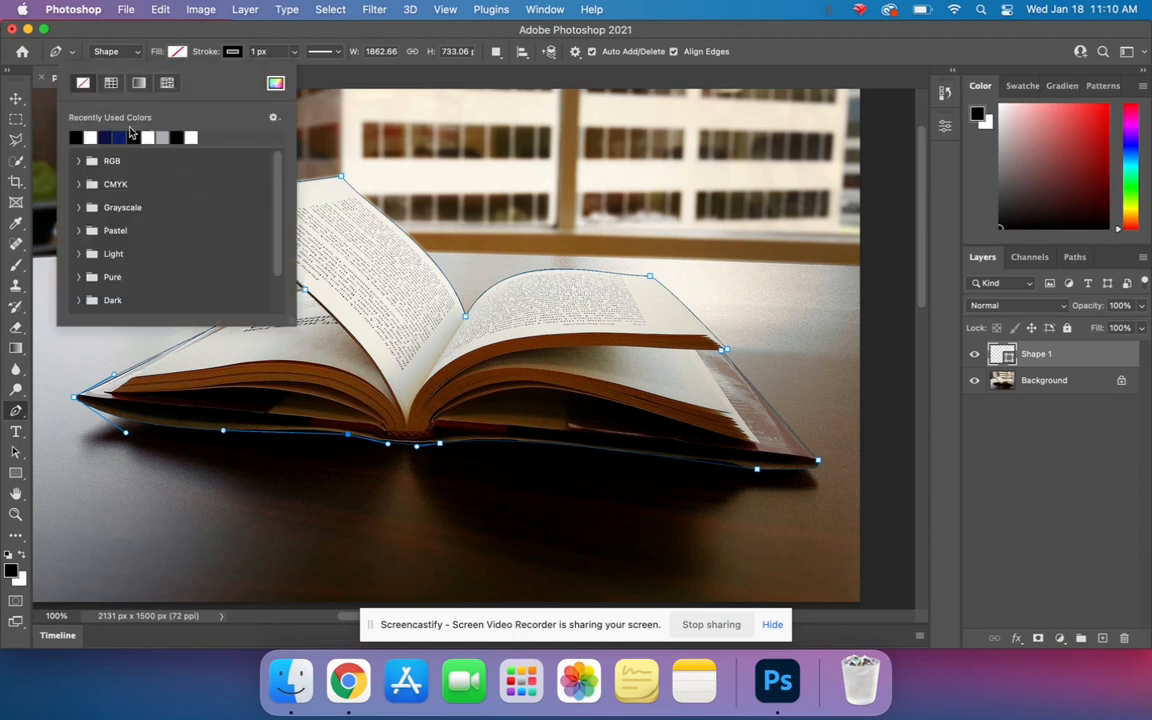
{"action": "left_click", "coordinate": [106, 137]}
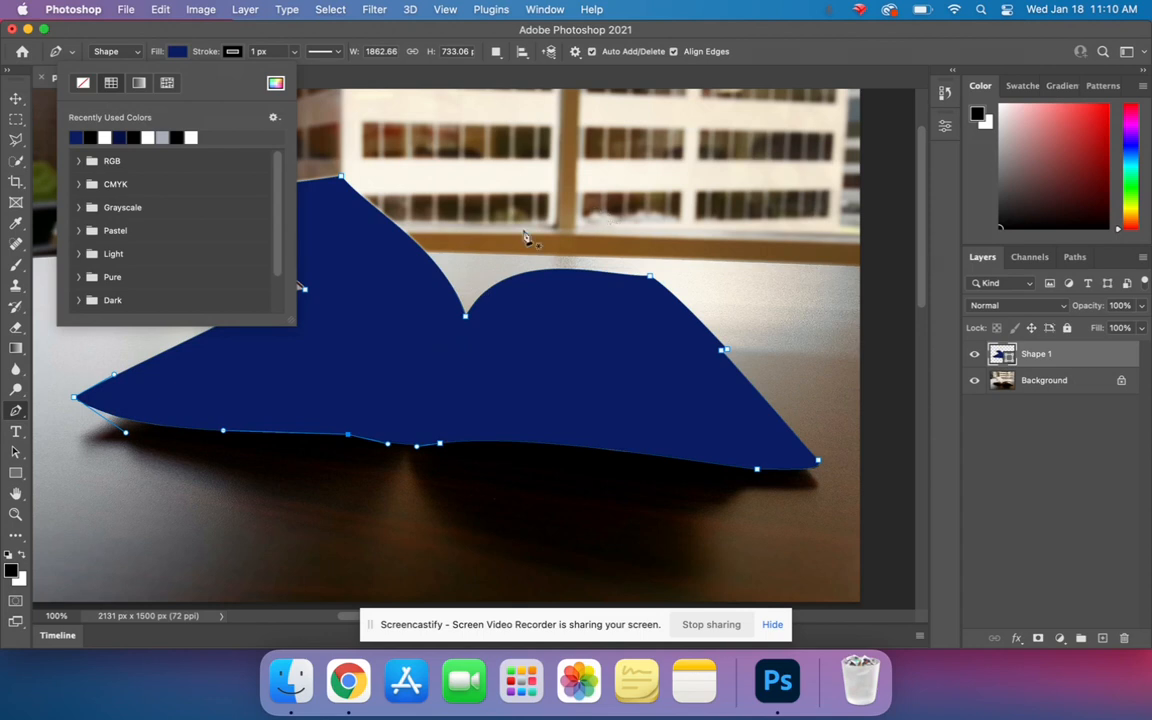
Dismiss the fill color options and start saving the document on the computer as a copy
{"action": "left_click", "coordinate": [127, 10]}
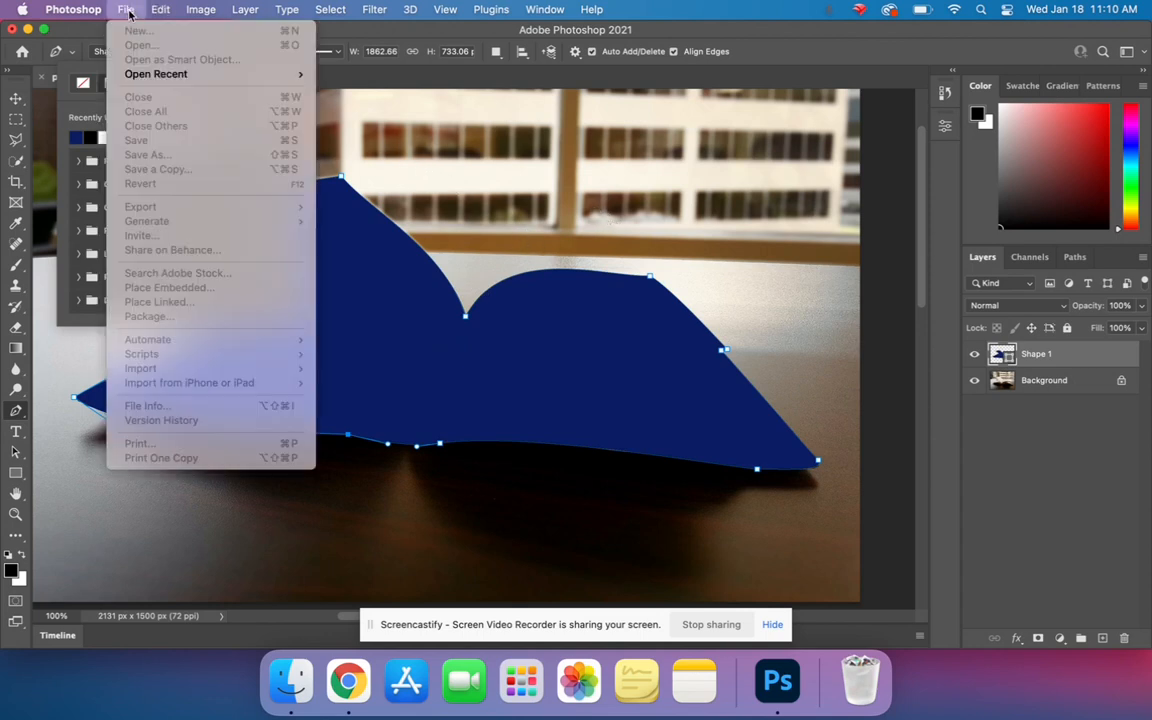
{"action": "left_click", "coordinate": [422, 159]}
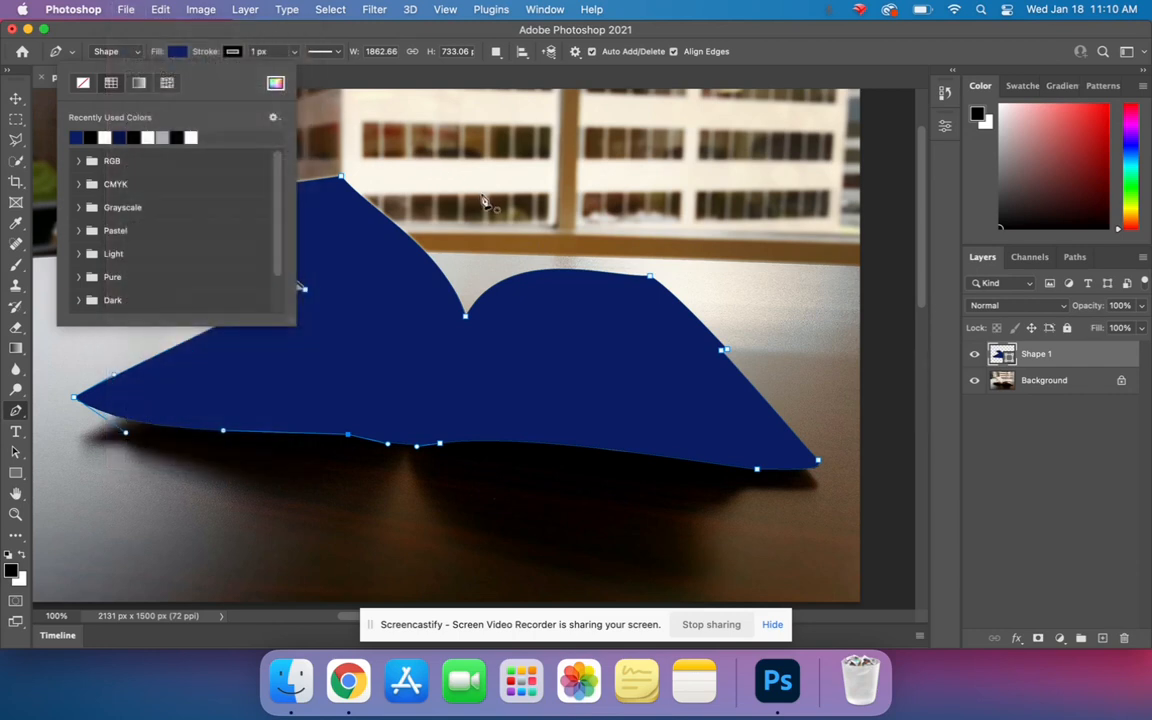
{"action": "left_click", "coordinate": [347, 78]}
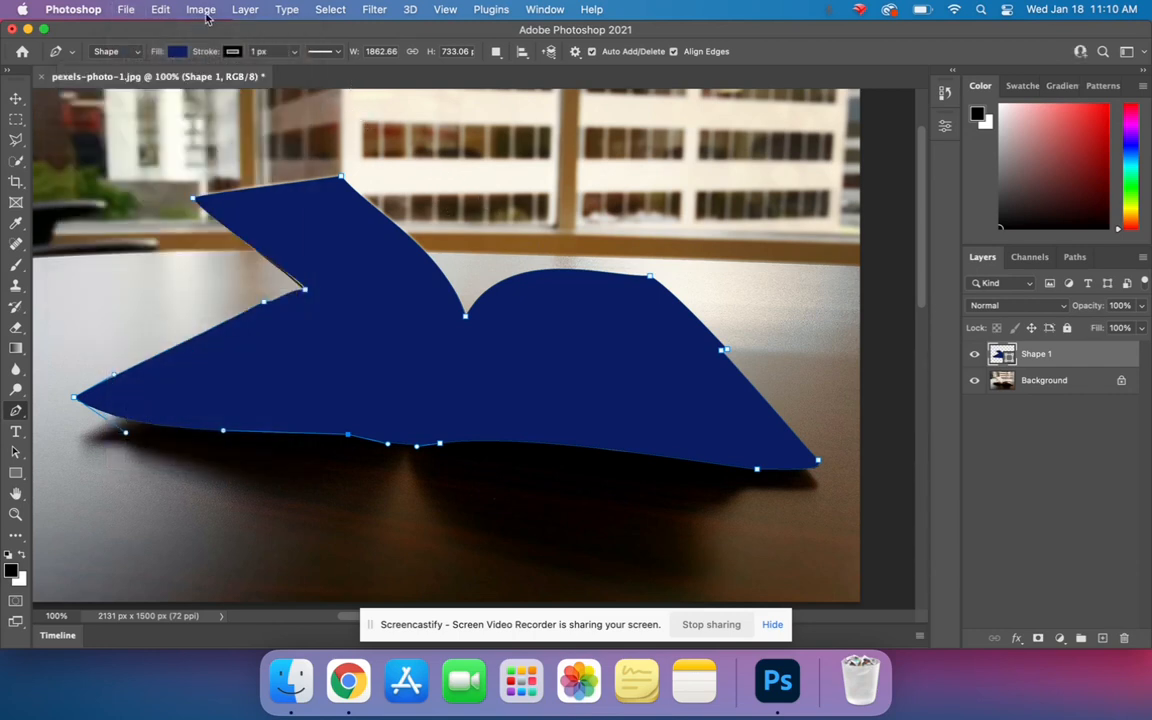
{"action": "left_click", "coordinate": [116, 12]}
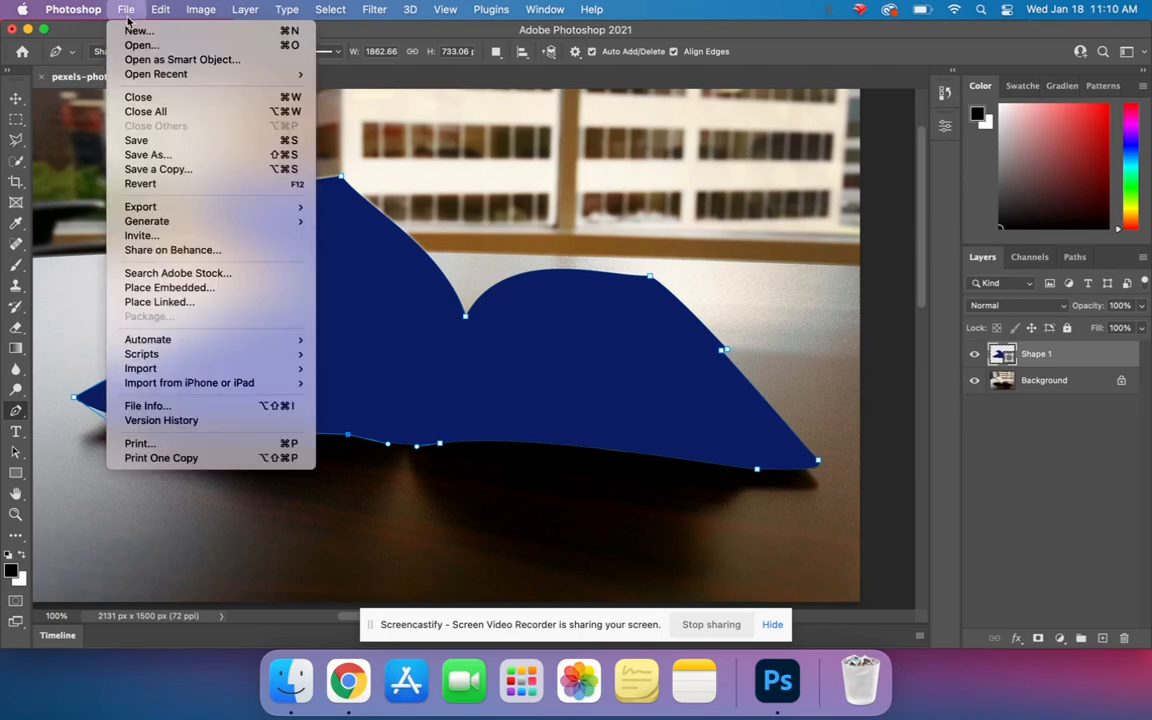
{"action": "left_click", "coordinate": [153, 145]}
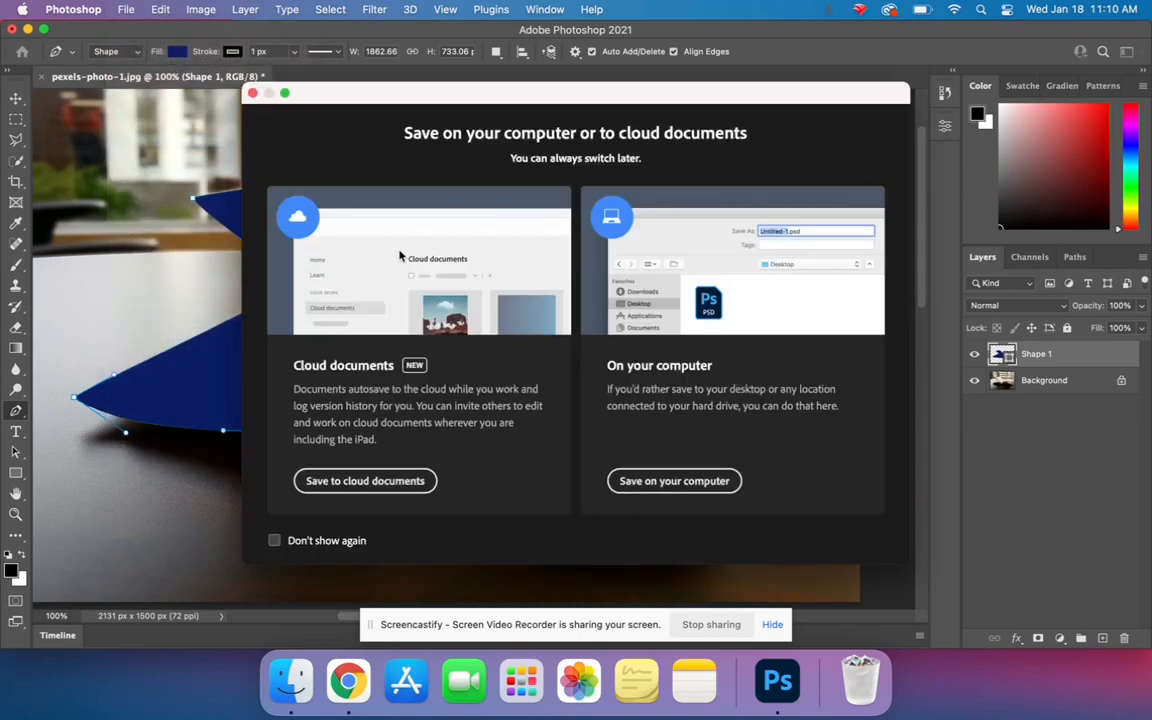
{"action": "left_click", "coordinate": [674, 481]}
{"action": "left_click", "coordinate": [684, 256]}
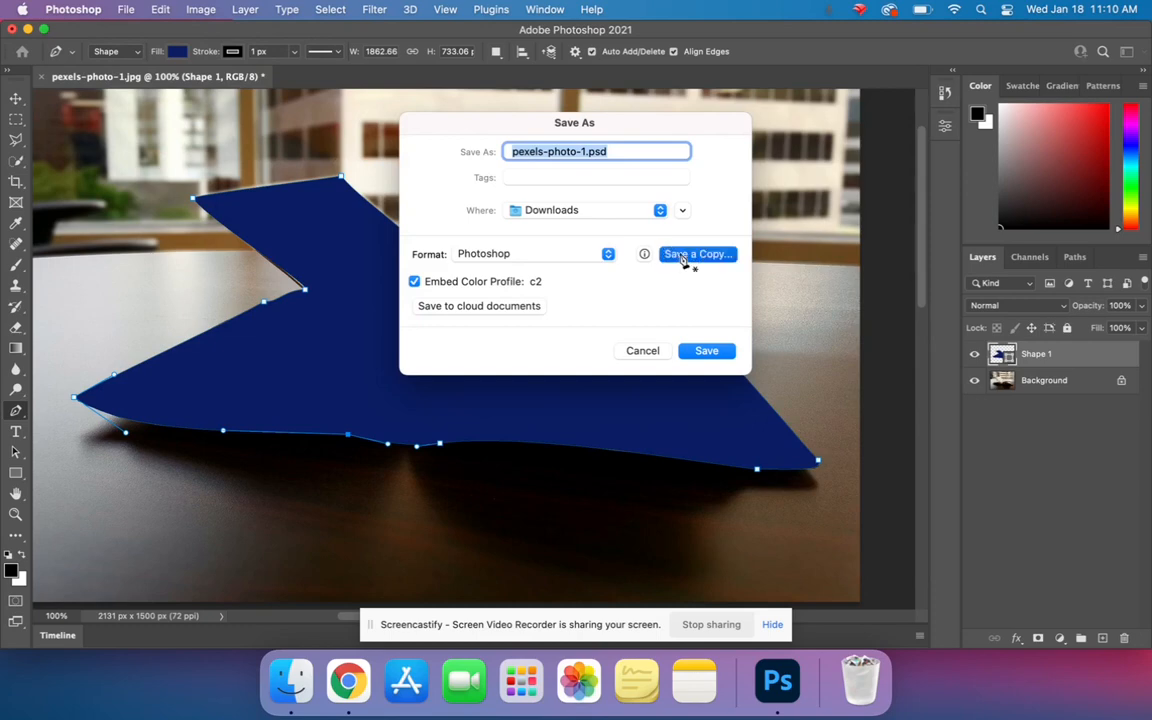
Save the copy in Downloads as the JPEG pexels-photo-1 copy.jpg at quality 12, using the Baseline ("Standard") format option
{"action": "left_click", "coordinate": [630, 257]}
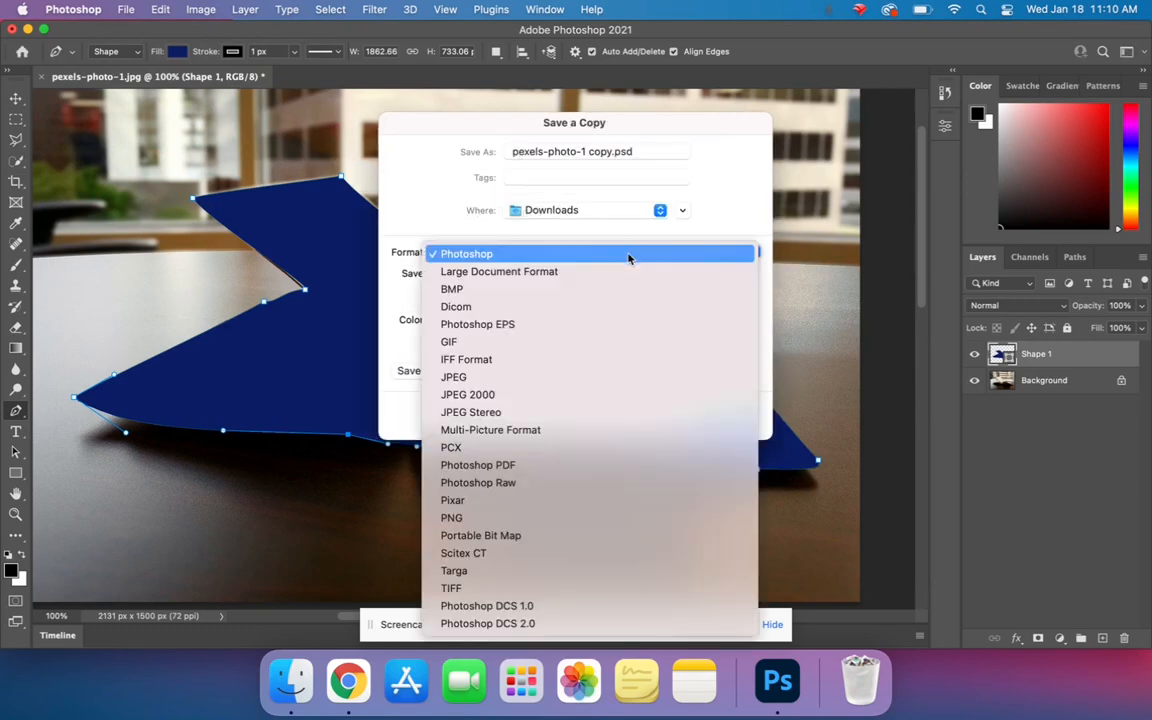
{"action": "left_click", "coordinate": [501, 377]}
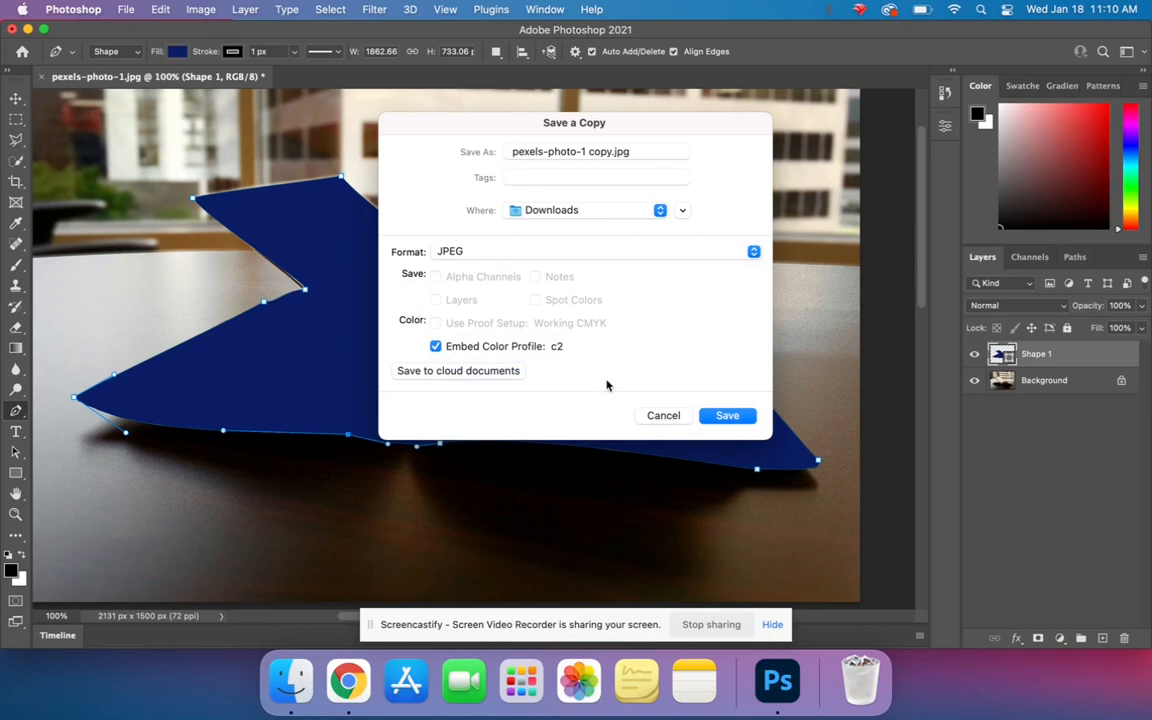
{"action": "left_click", "coordinate": [729, 416]}
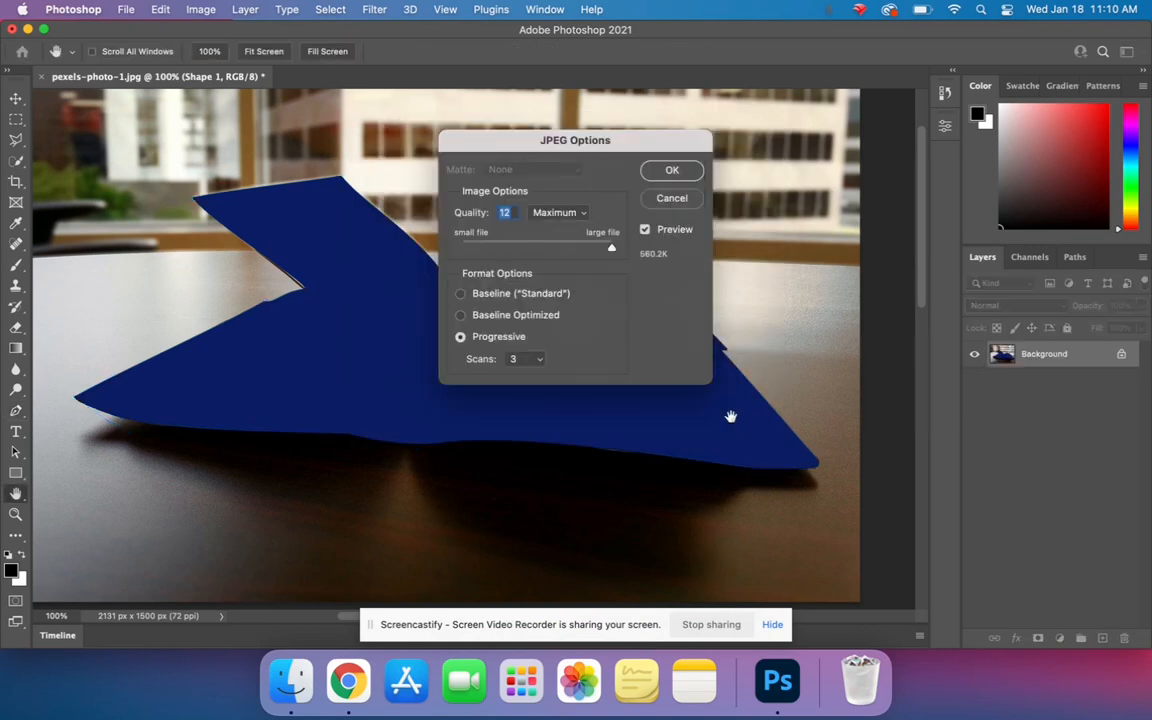
{"action": "left_click", "coordinate": [460, 293]}
{"action": "left_click", "coordinate": [671, 172]}
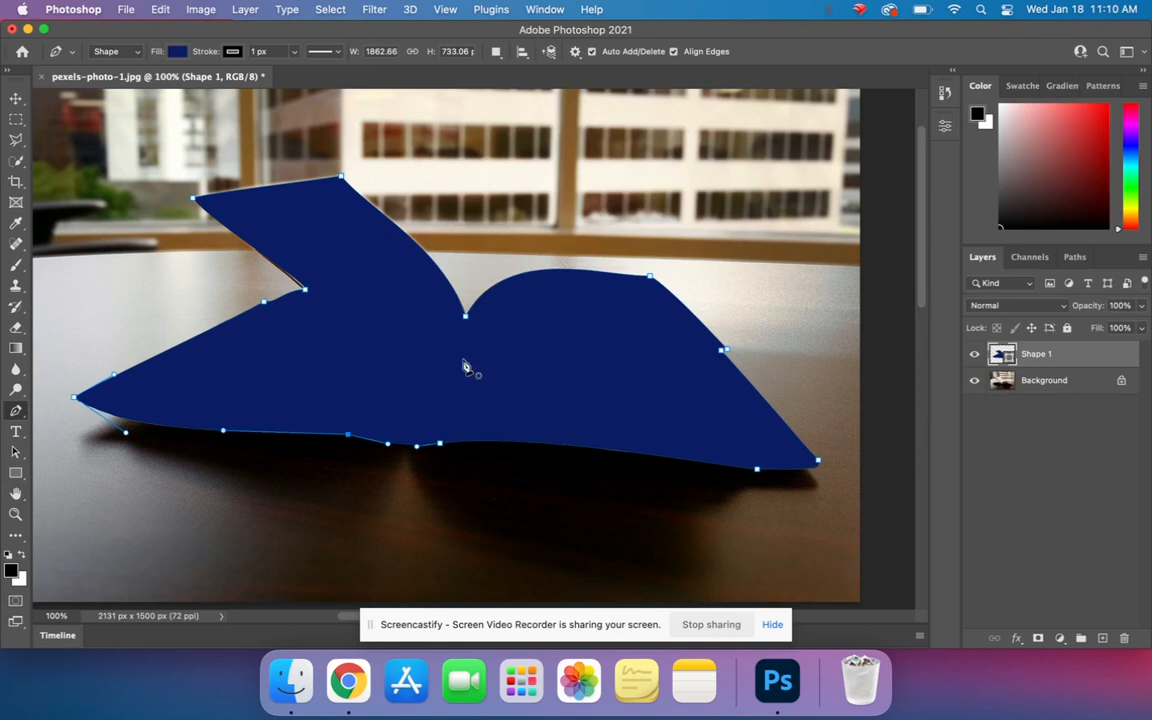